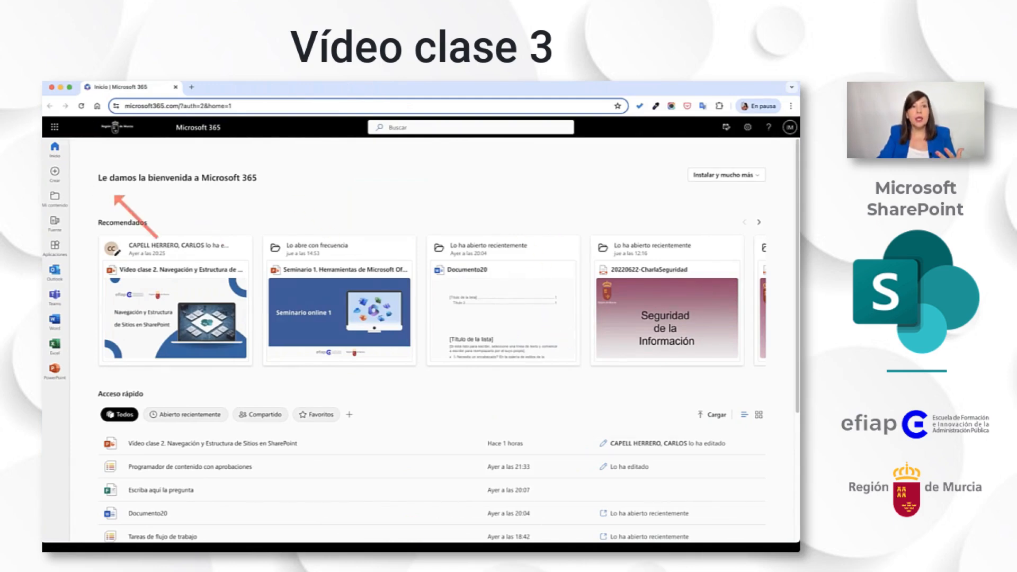
Open OneDrive from the Microsoft 365 home page and enlarge the page display.
{"action": "left_click", "coordinate": [55, 127]}
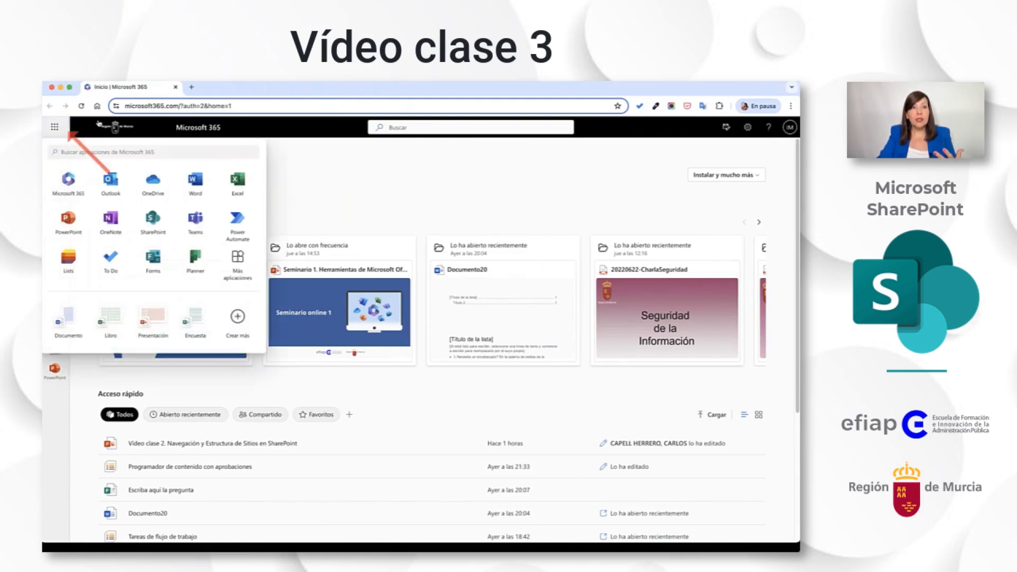
{"action": "left_click", "coordinate": [167, 191]}
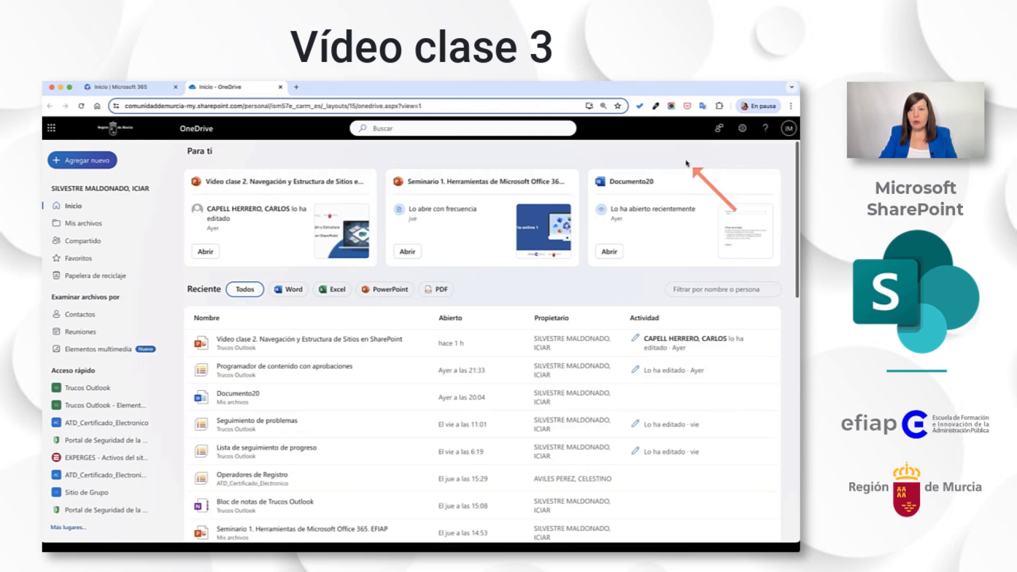
{"action": "key", "text": "super+plus"}
{"action": "key", "text": "super+plus"}
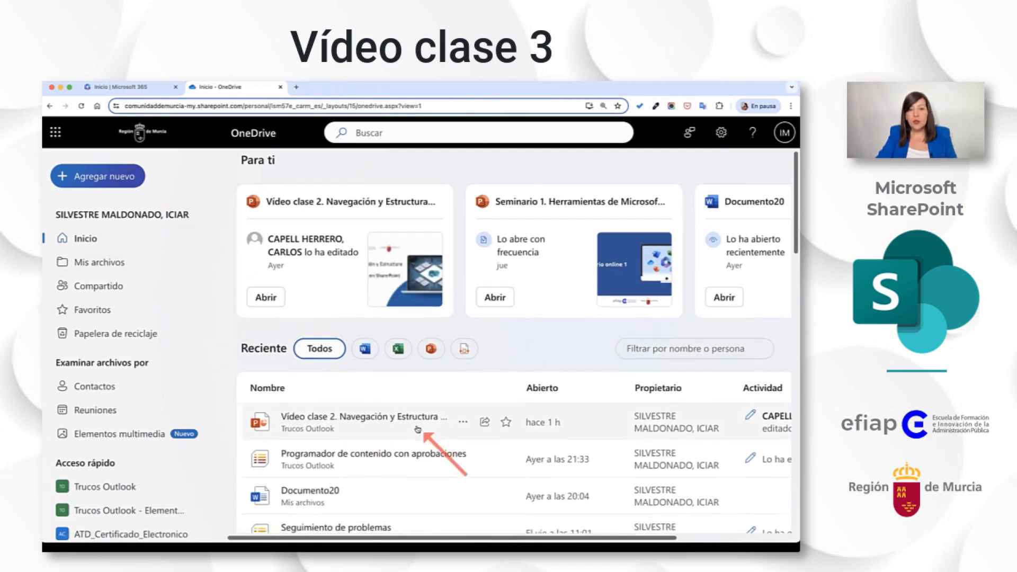
Open the recent presentation "Vídeo clase 2. Navegación y Estructura de Sitios en SharePoint" and highlight "sharepoint" in its web address.
{"action": "scroll", "coordinate": [418, 429], "scroll_direction": "down", "scroll_amount": 1}
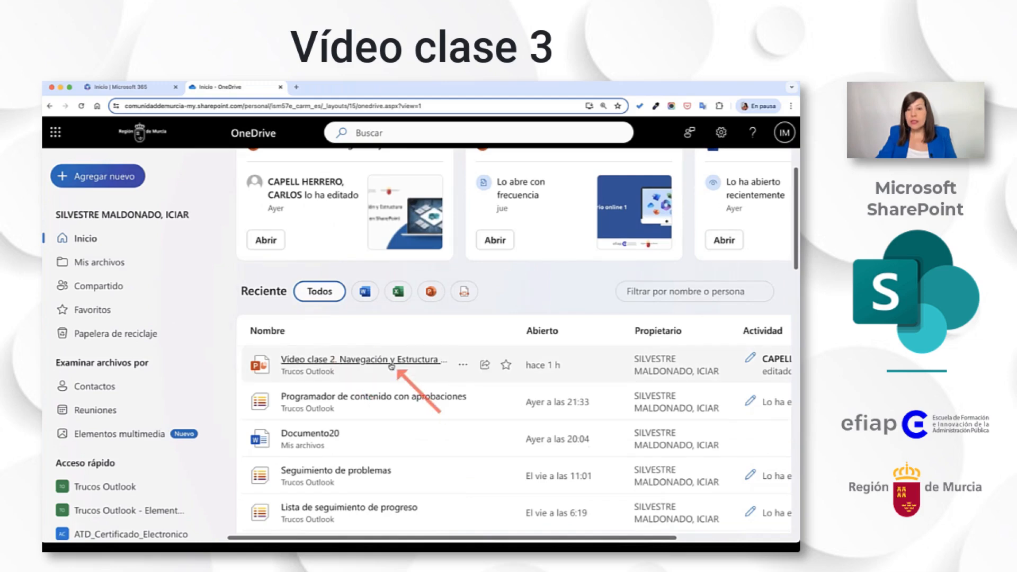
{"action": "left_click", "coordinate": [419, 363]}
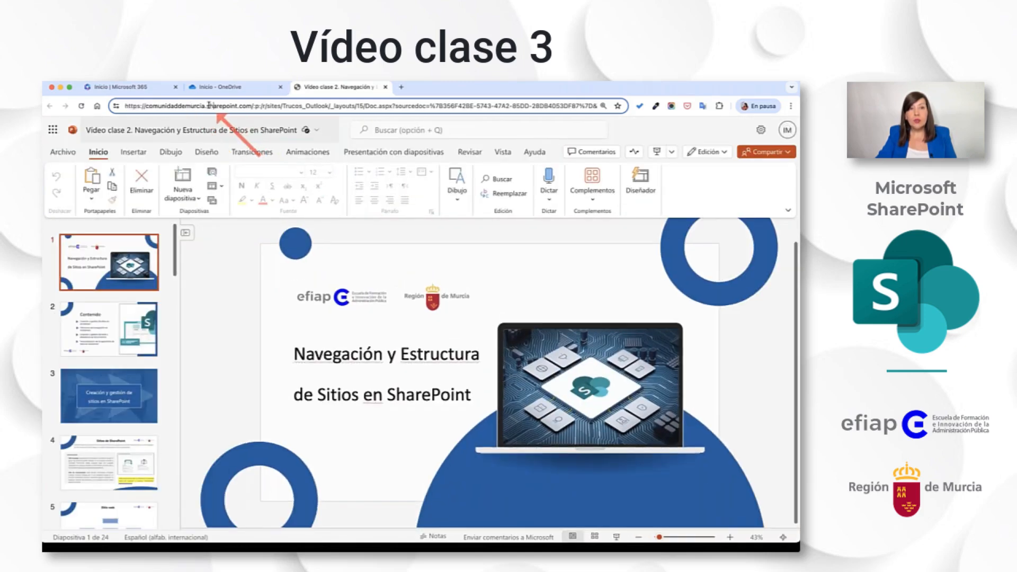
{"action": "left_click_drag", "start_coordinate": [206, 107], "coordinate": [252, 107]}
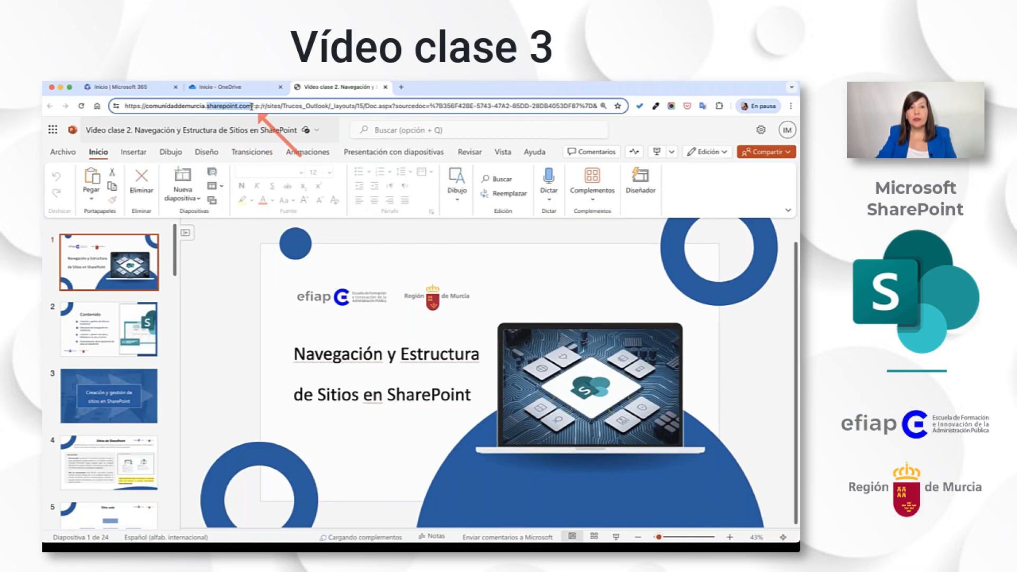
{"action": "left_click", "coordinate": [208, 105]}
{"action": "left_click_drag", "start_coordinate": [207, 106], "coordinate": [239, 106]}
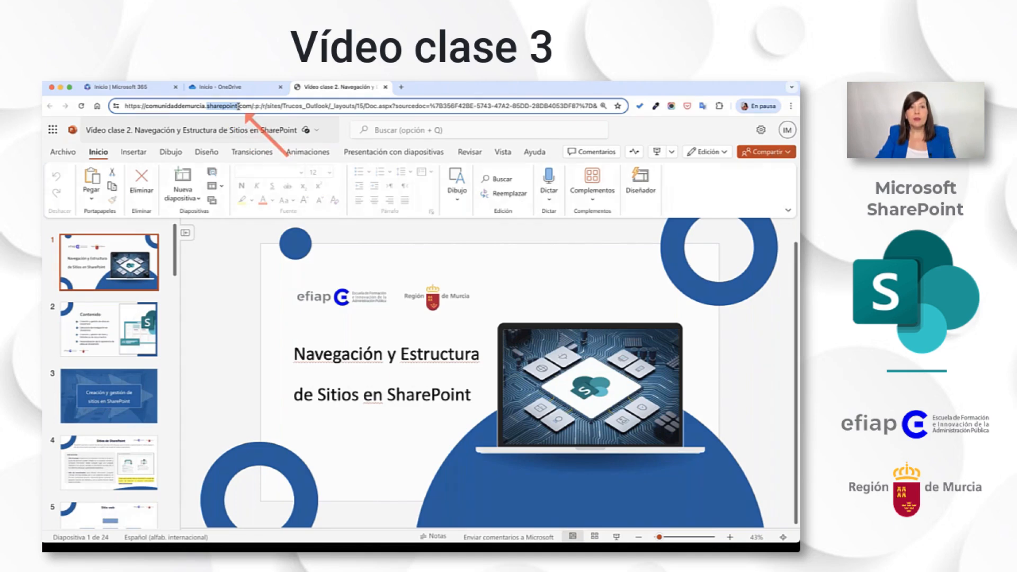
Open Documento20 from the recent files in OneDrive and select its web address.
{"action": "left_click", "coordinate": [240, 87]}
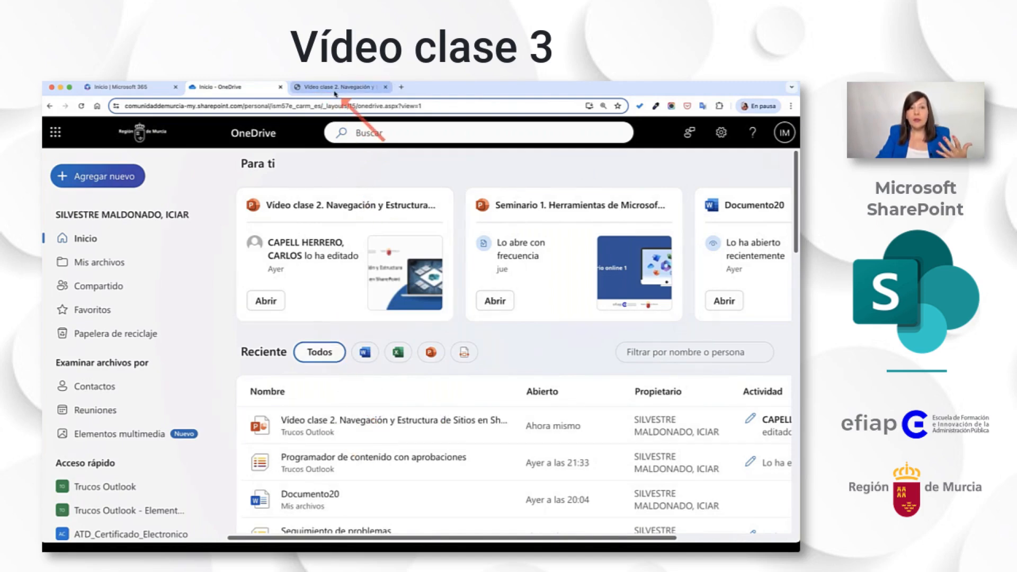
{"action": "scroll", "coordinate": [350, 418], "scroll_direction": "down", "scroll_amount": 3}
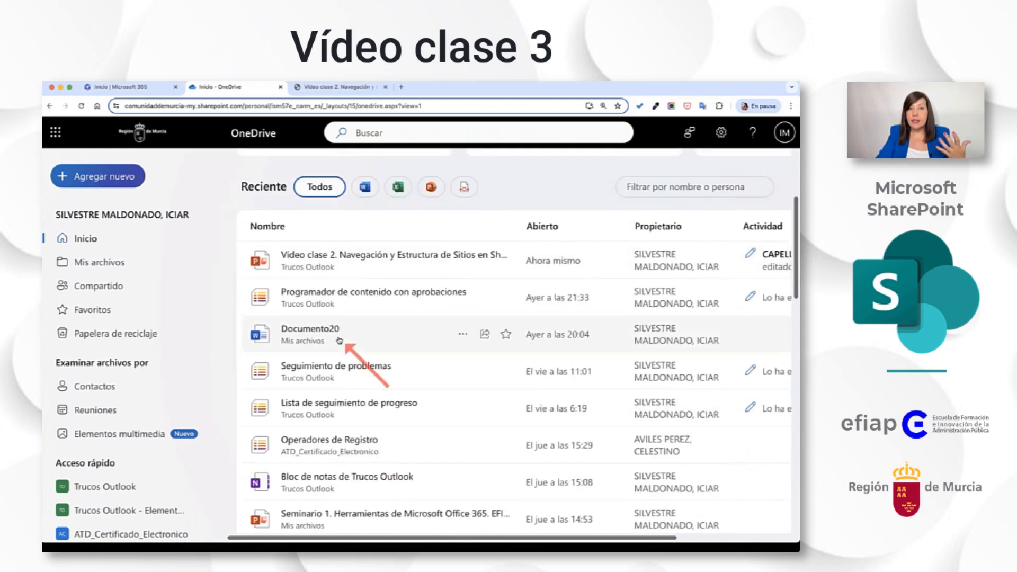
{"action": "left_click", "coordinate": [308, 329]}
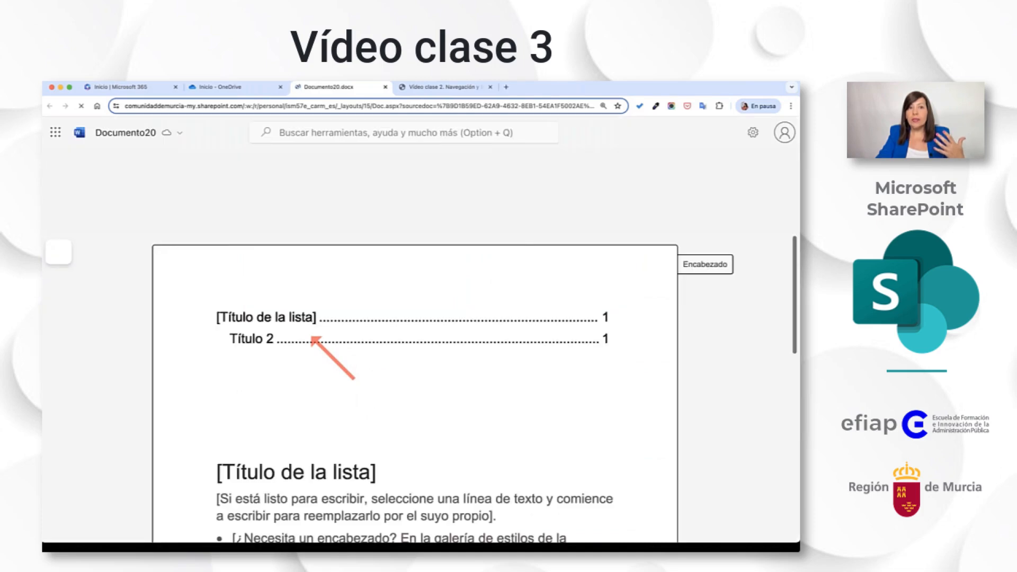
{"action": "left_click", "coordinate": [198, 108]}
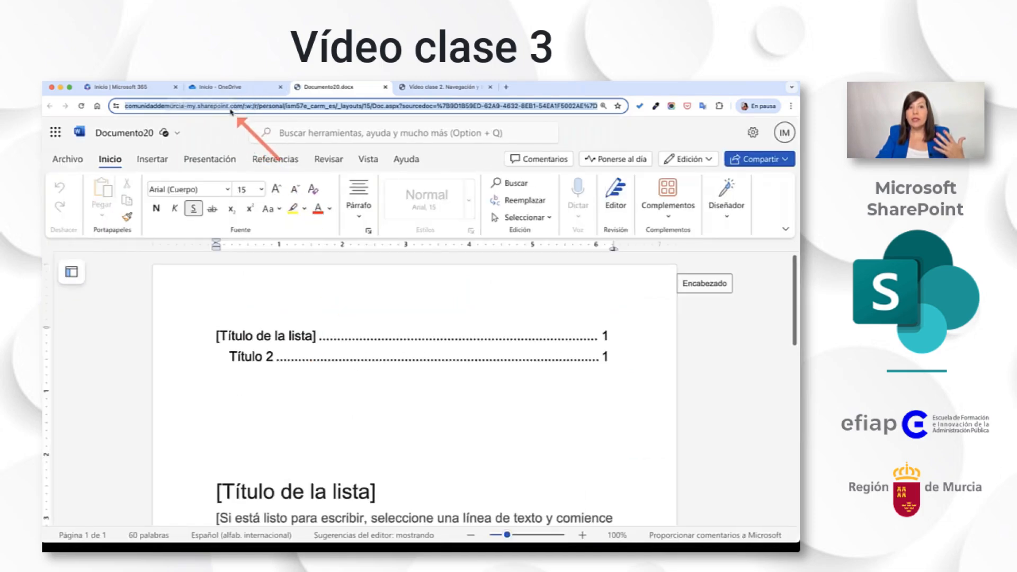
Back in OneDrive, examine the sharing link settings and permission levels for Documento20, and close them without applying anything.
{"action": "left_click", "coordinate": [238, 86]}
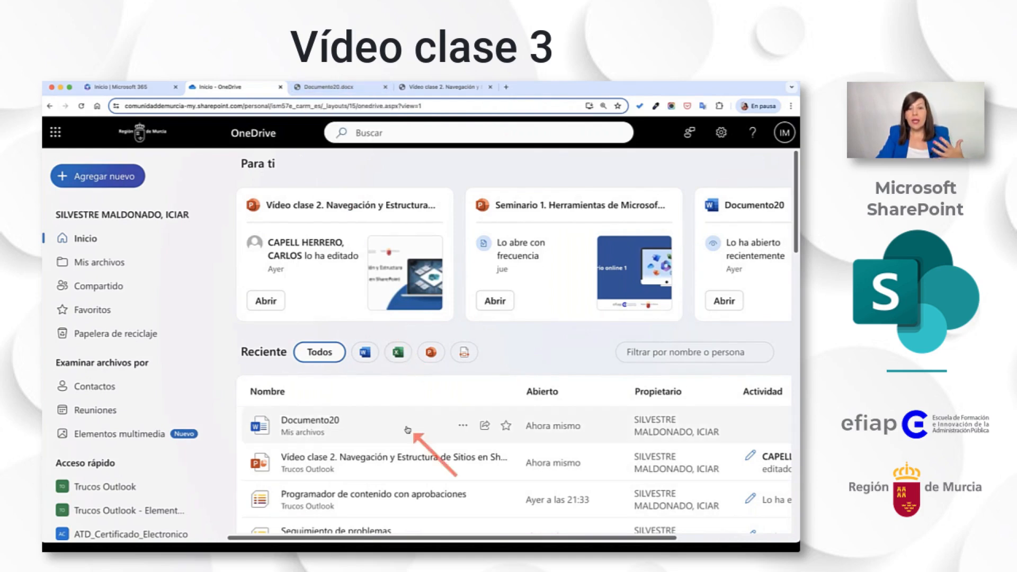
{"action": "scroll", "coordinate": [407, 430], "scroll_direction": "down", "scroll_amount": 1}
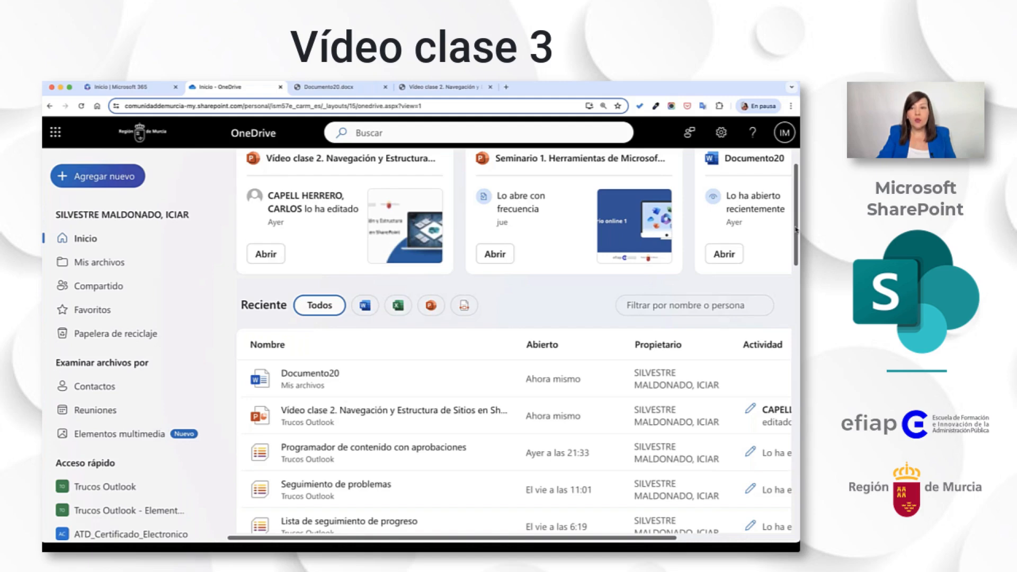
{"action": "left_click", "coordinate": [484, 380]}
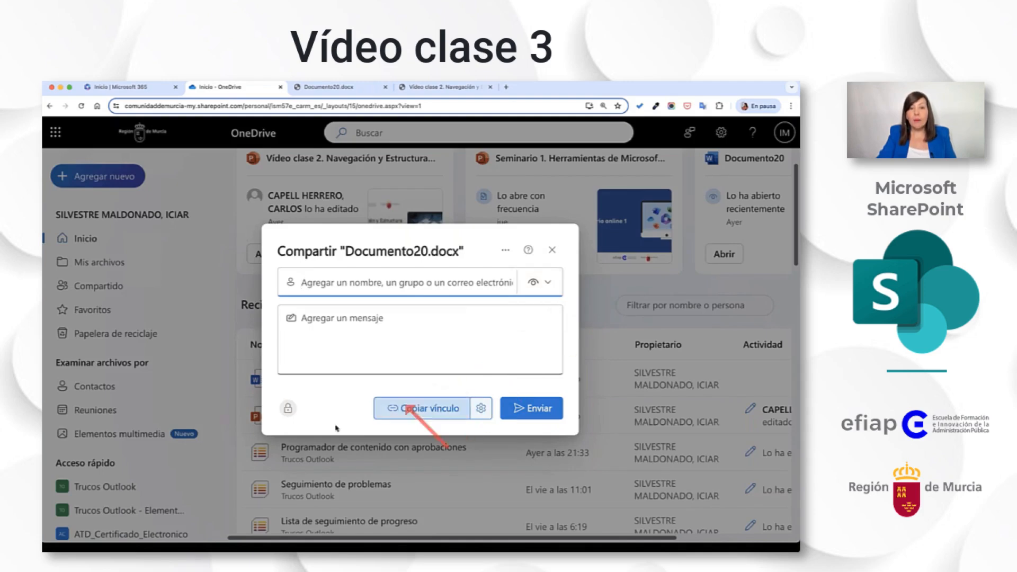
{"action": "left_click", "coordinate": [481, 408]}
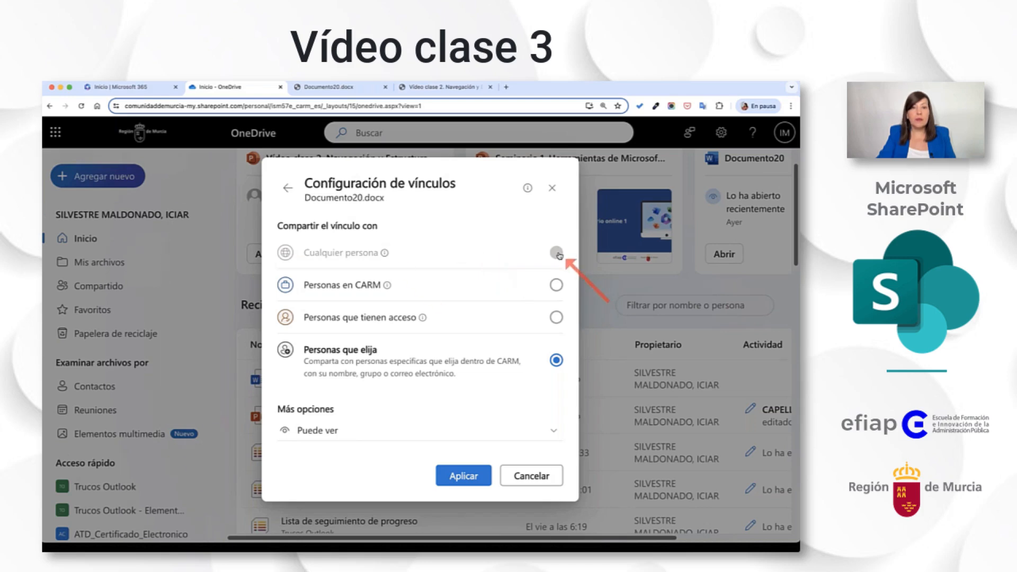
{"action": "mouse_move", "coordinate": [385, 253]}
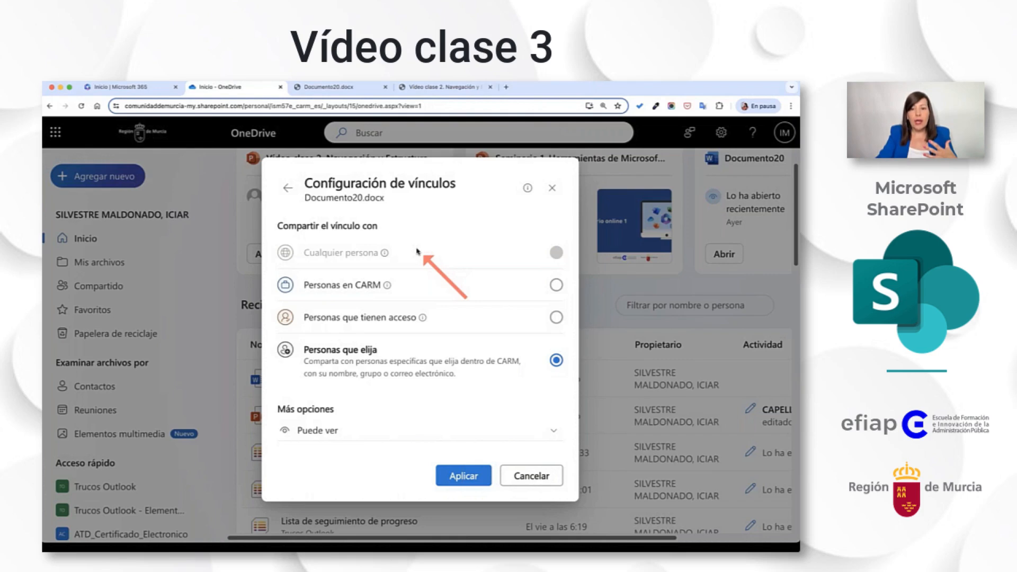
{"action": "left_click", "coordinate": [554, 430]}
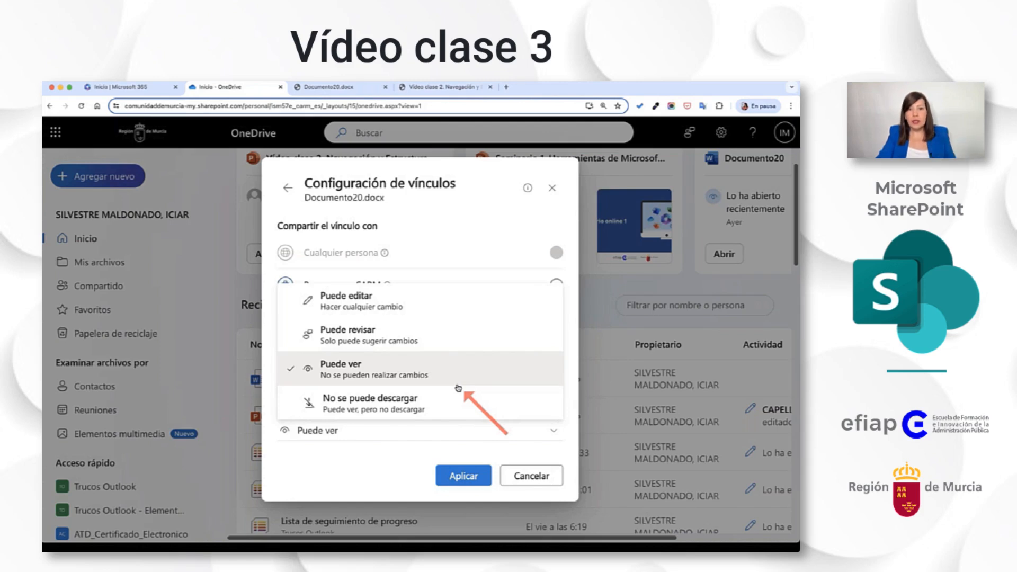
{"action": "left_click", "coordinate": [554, 198]}
{"action": "left_click", "coordinate": [555, 197]}
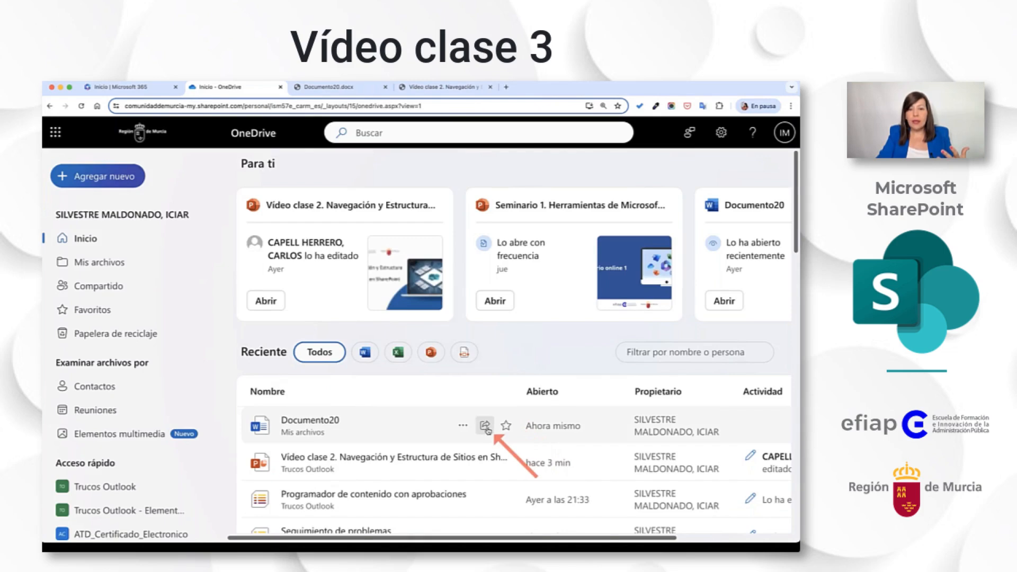
Reopen sharing for Documento20, review the recipient permissions and who the link can be shared with, and close without applying changes.
{"action": "left_click", "coordinate": [485, 427]}
{"action": "left_click", "coordinate": [544, 286]}
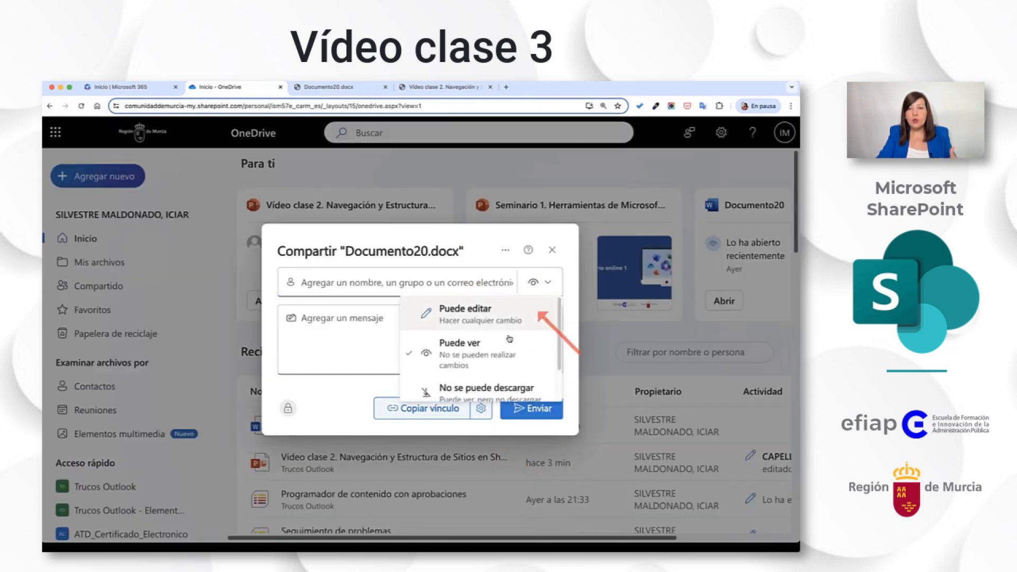
{"action": "left_click", "coordinate": [339, 428]}
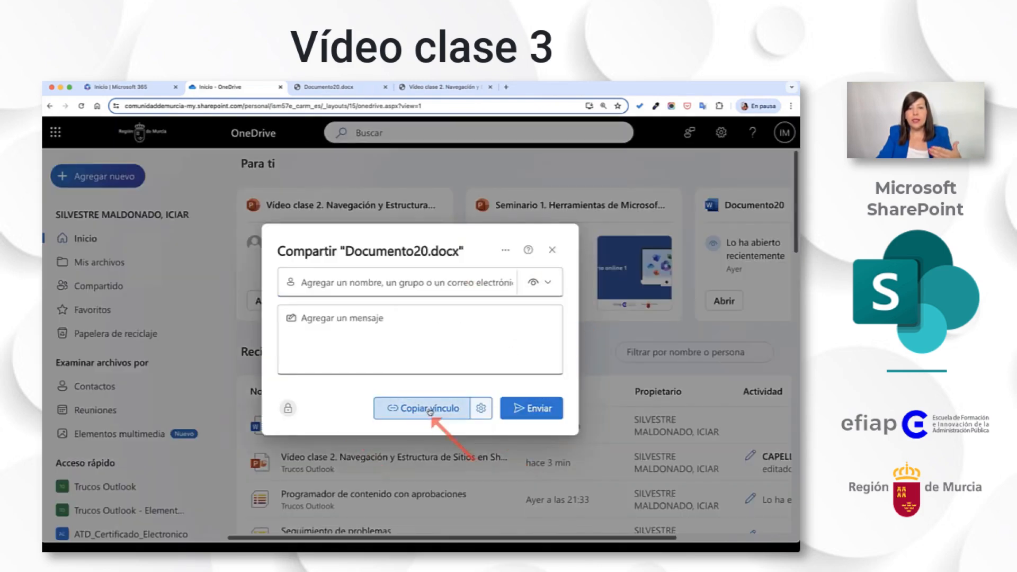
{"action": "left_click", "coordinate": [472, 408]}
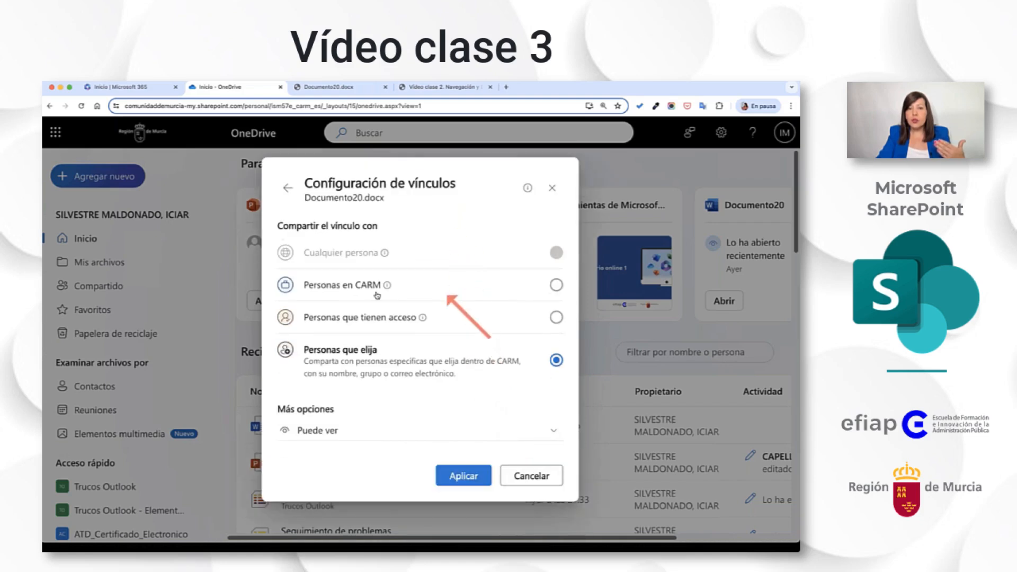
{"action": "mouse_move", "coordinate": [386, 286]}
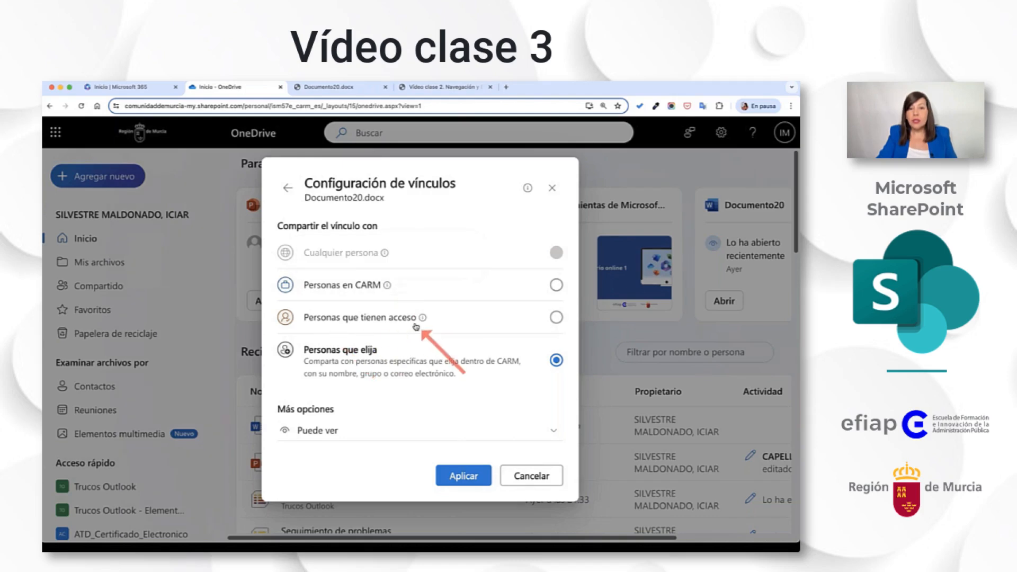
{"action": "mouse_move", "coordinate": [422, 323]}
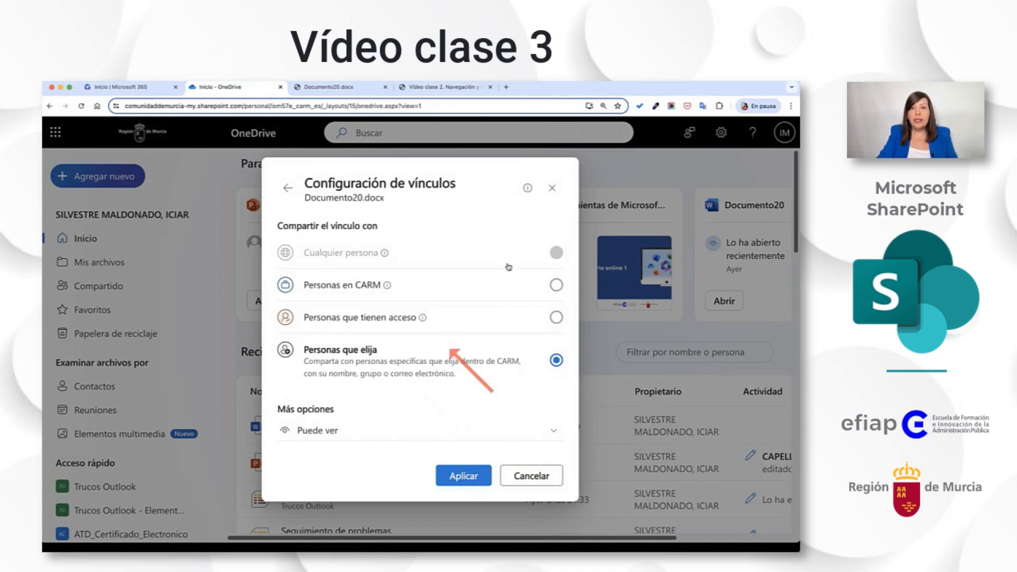
{"action": "left_click", "coordinate": [552, 188]}
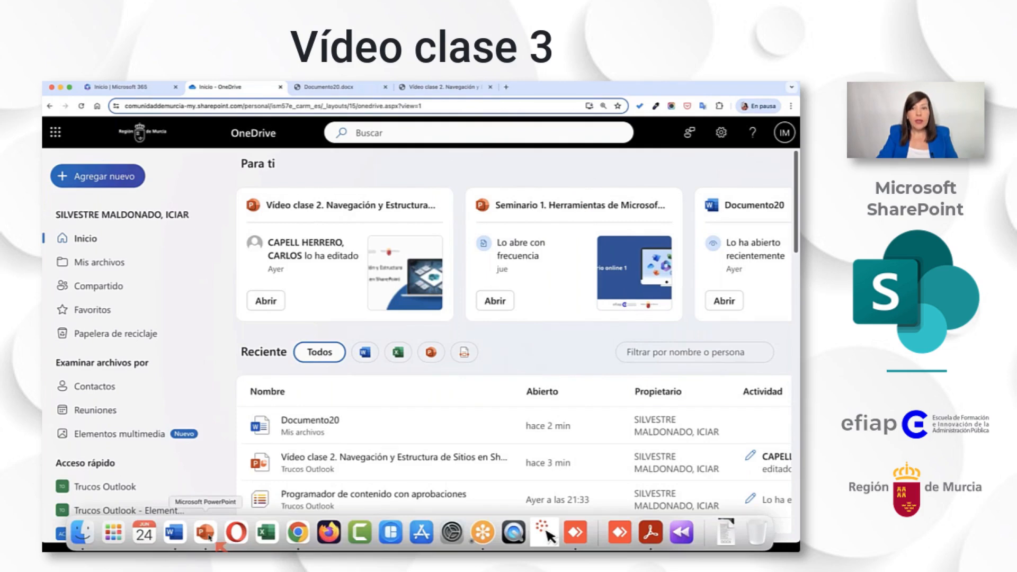
Switch to the PowerPoint slide show "Vídeo clase 3. Gestión de Documentos en SharePoint".
{"action": "left_click", "coordinate": [206, 535]}
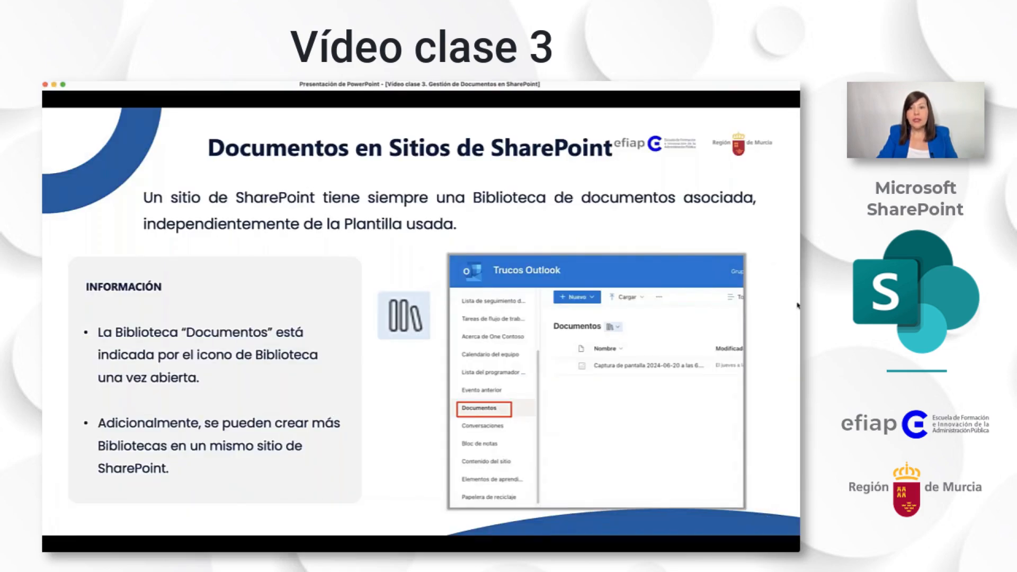
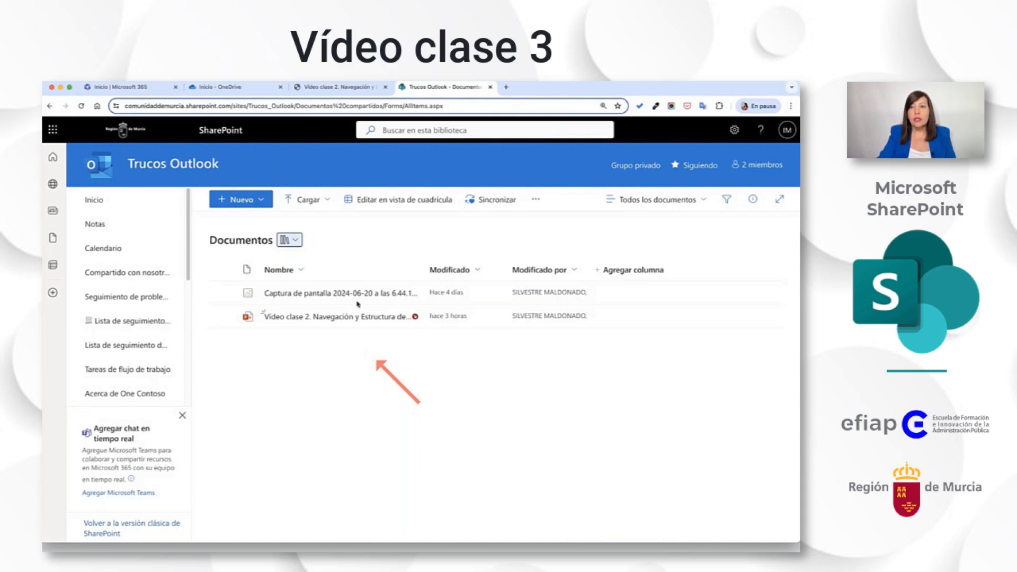
Change the other group owner's role to Miembro in the Trucos Outlook site membership, and close the membership details.
{"action": "left_click", "coordinate": [757, 167]}
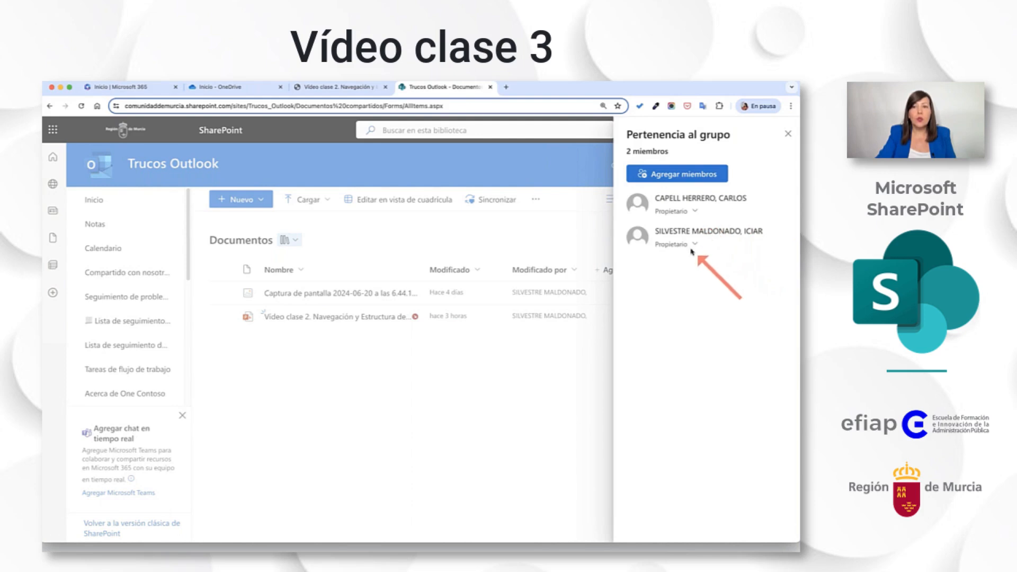
{"action": "left_click", "coordinate": [695, 212]}
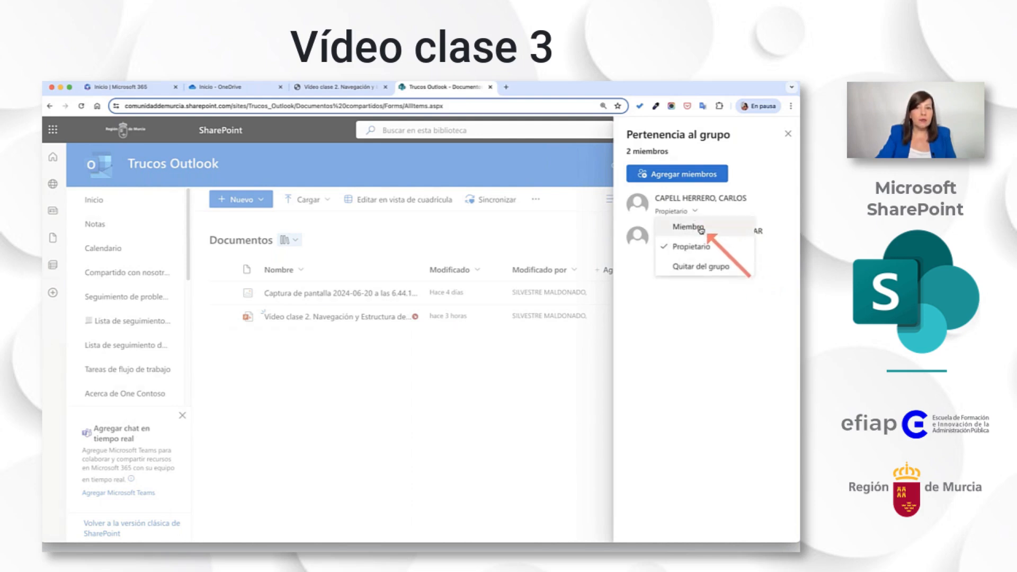
{"action": "left_click", "coordinate": [701, 229]}
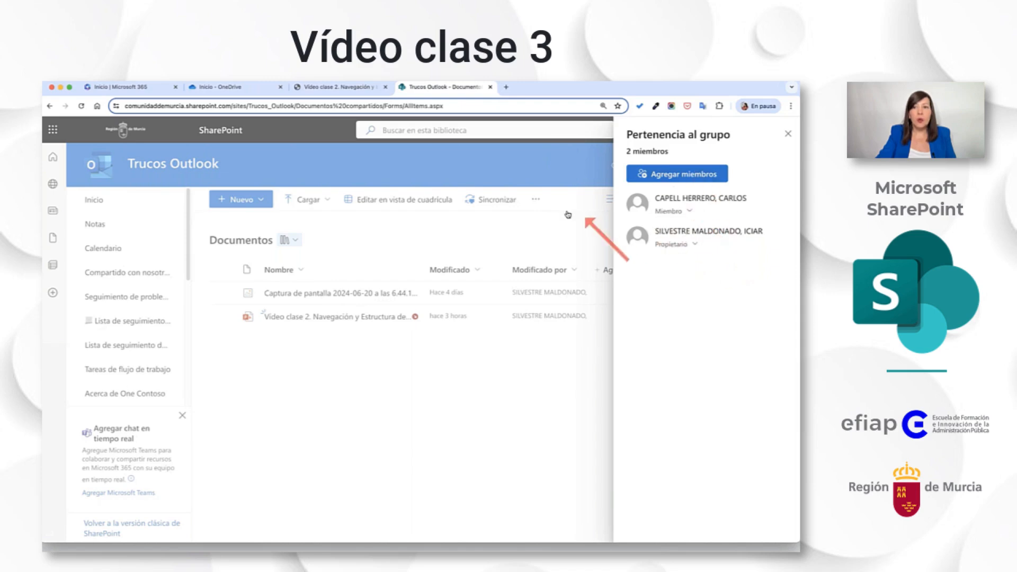
{"action": "left_click", "coordinate": [521, 403]}
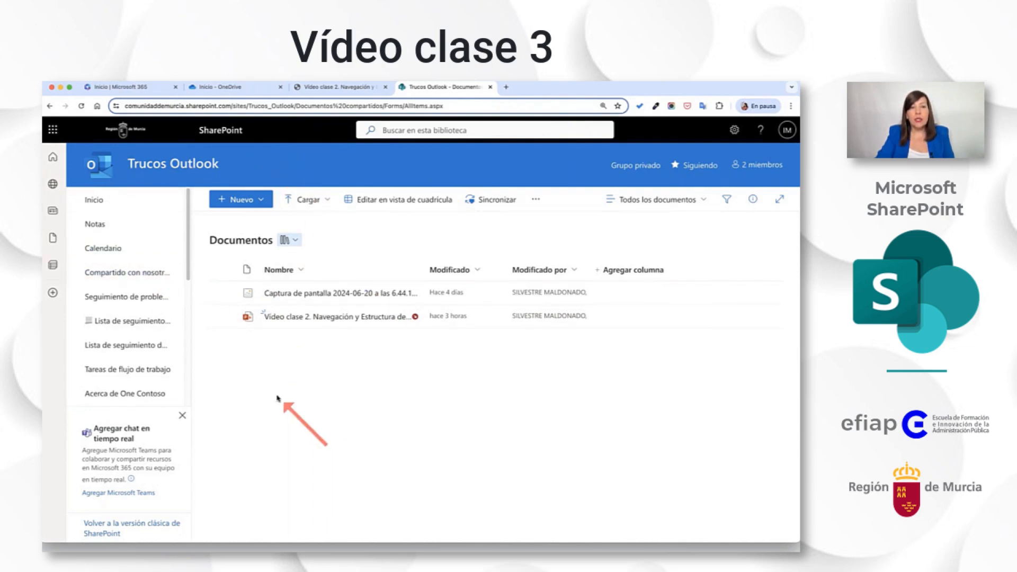
Create a folder named 01_Contenido_educativo in the Documentos library, keeping the default yellow folder colour.
{"action": "left_click", "coordinate": [241, 203]}
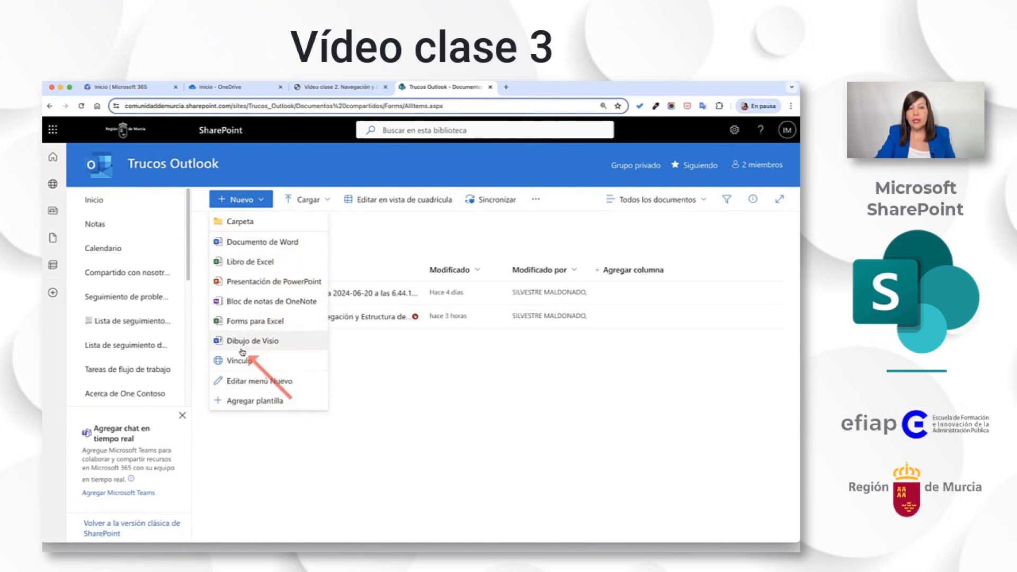
{"action": "left_click", "coordinate": [241, 221]}
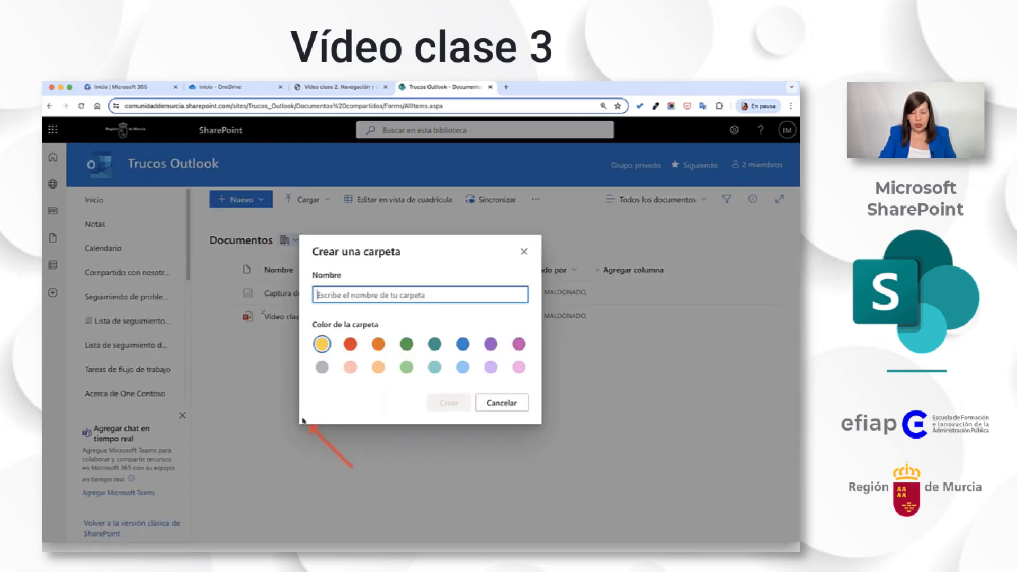
{"action": "type", "text": "01_"}
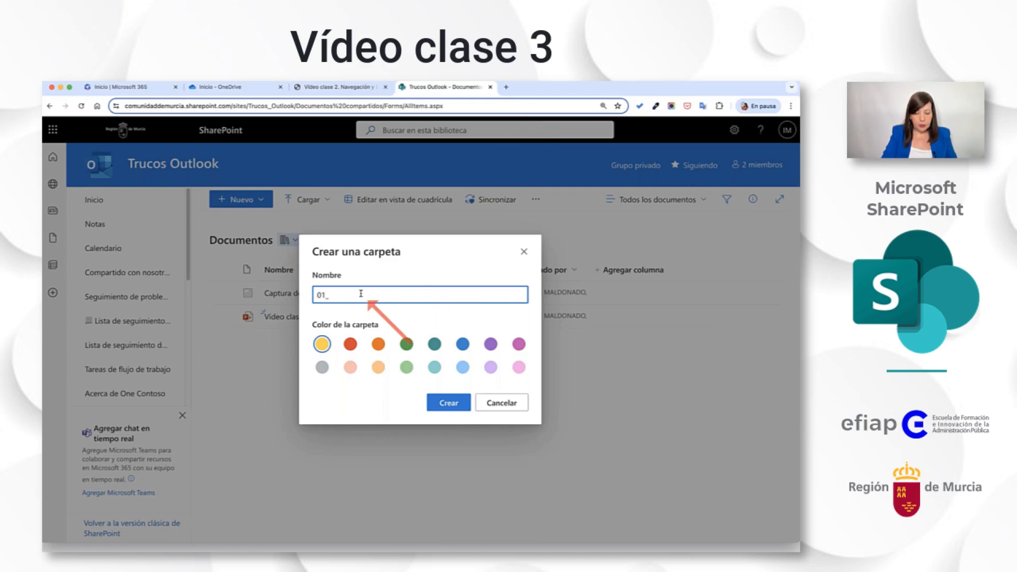
{"action": "type", "text": "Contenido_educativo"}
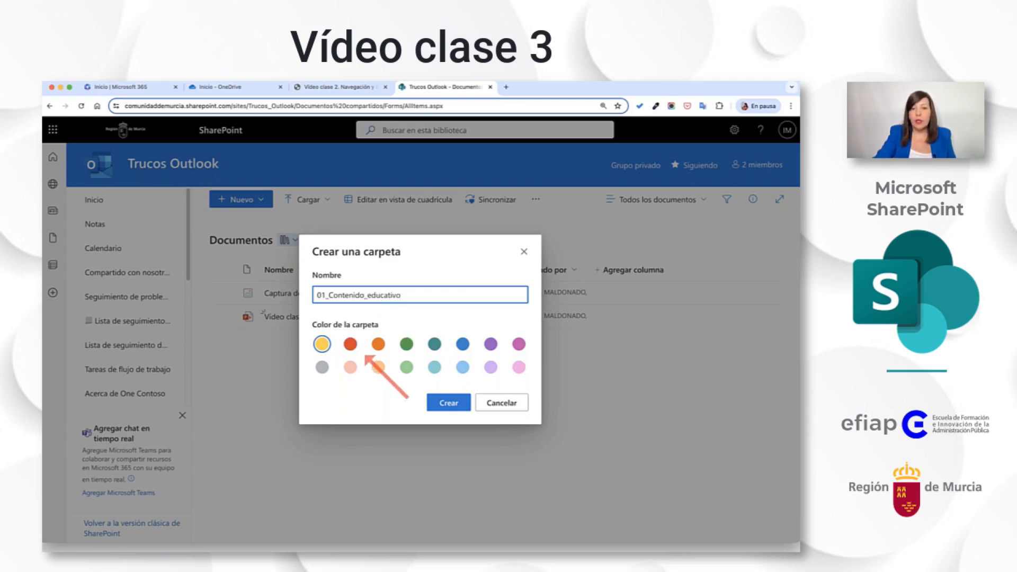
{"action": "left_click", "coordinate": [462, 409]}
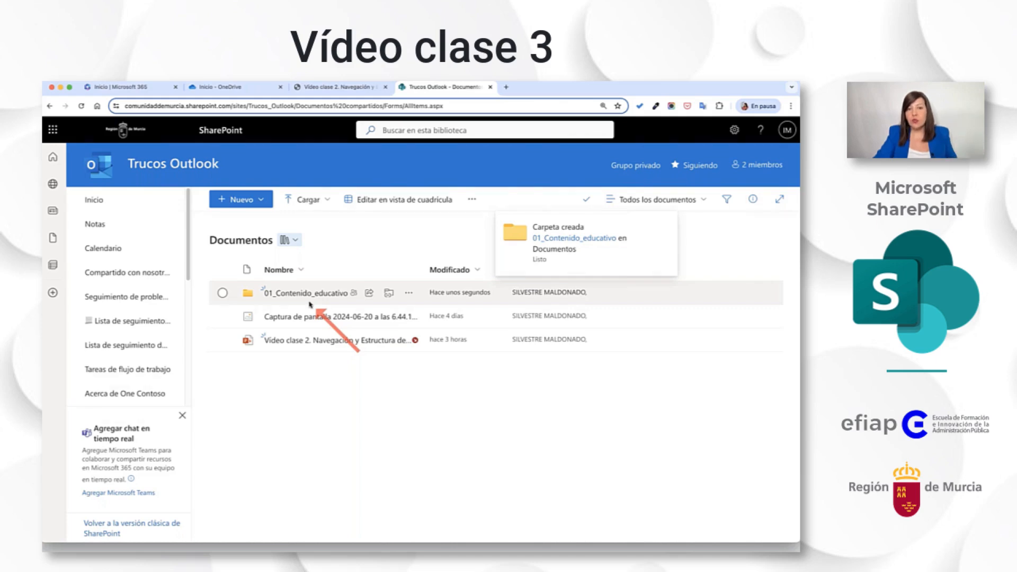
View the sharing options for the 01_Contenido_educativo folder and close them without sending anything.
{"action": "left_click", "coordinate": [354, 296]}
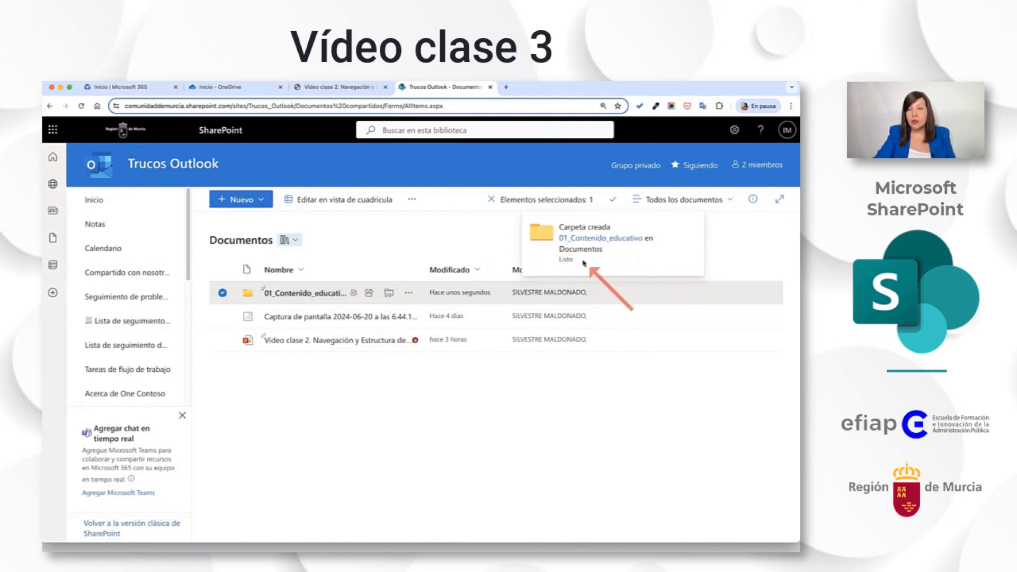
{"action": "left_click", "coordinate": [393, 418]}
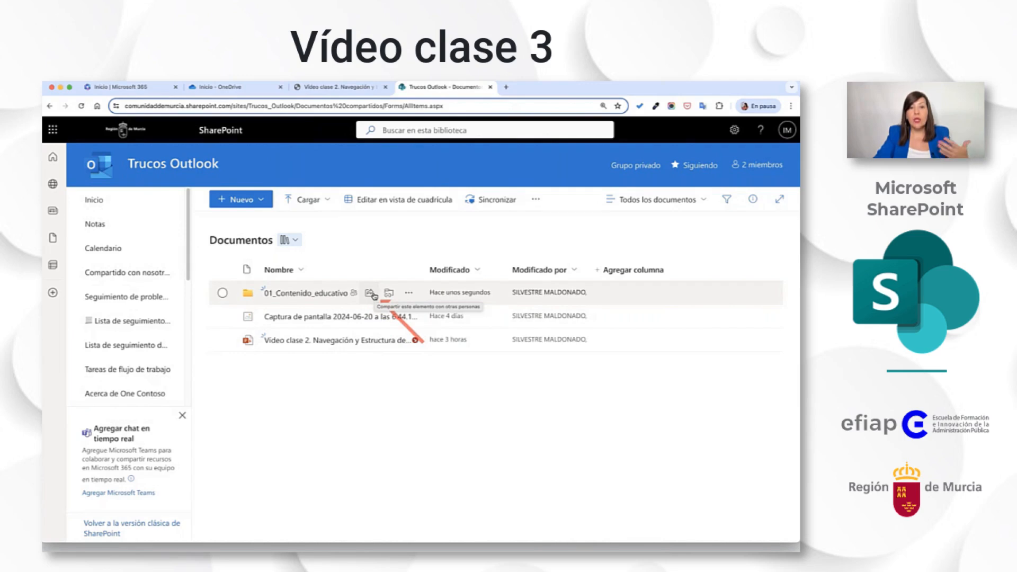
{"action": "left_click", "coordinate": [373, 295]}
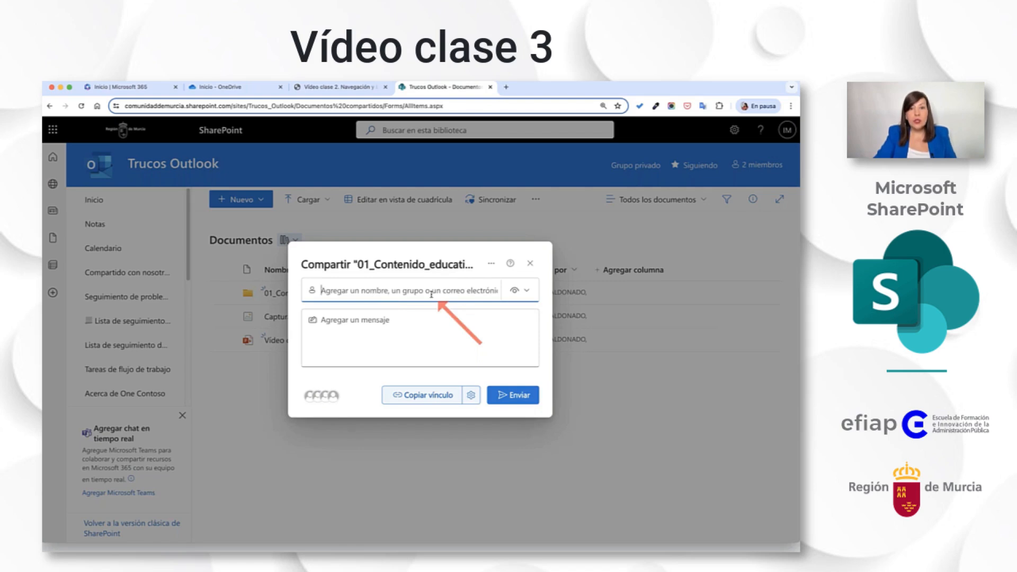
{"action": "left_click", "coordinate": [530, 263]}
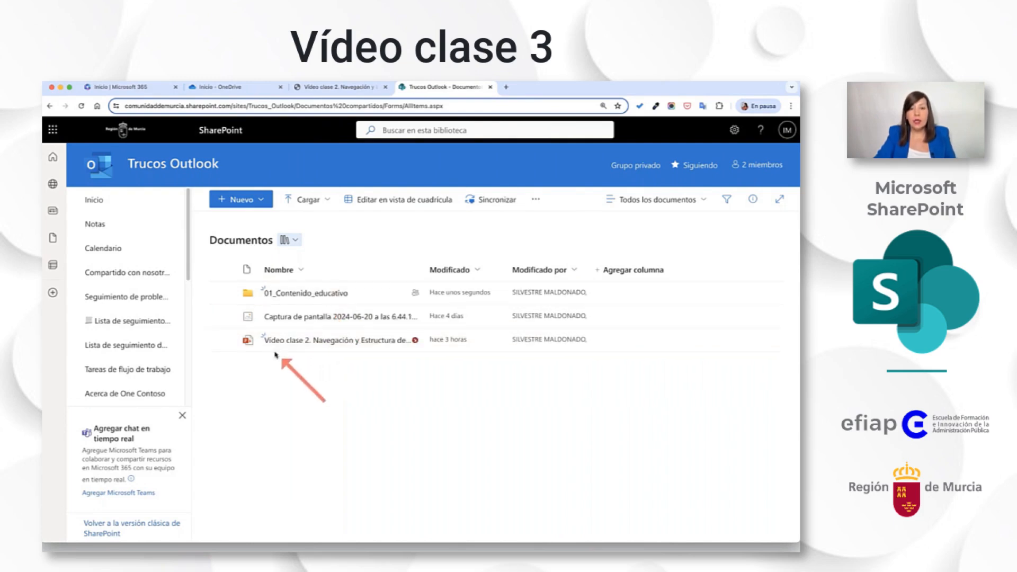
Try to move the Vídeo clase 2 presentation into the 01_Contenido_educativo folder, closing the browser tab where it is open before retrying.
{"action": "left_click_drag", "start_coordinate": [247, 340], "coordinate": [314, 305]}
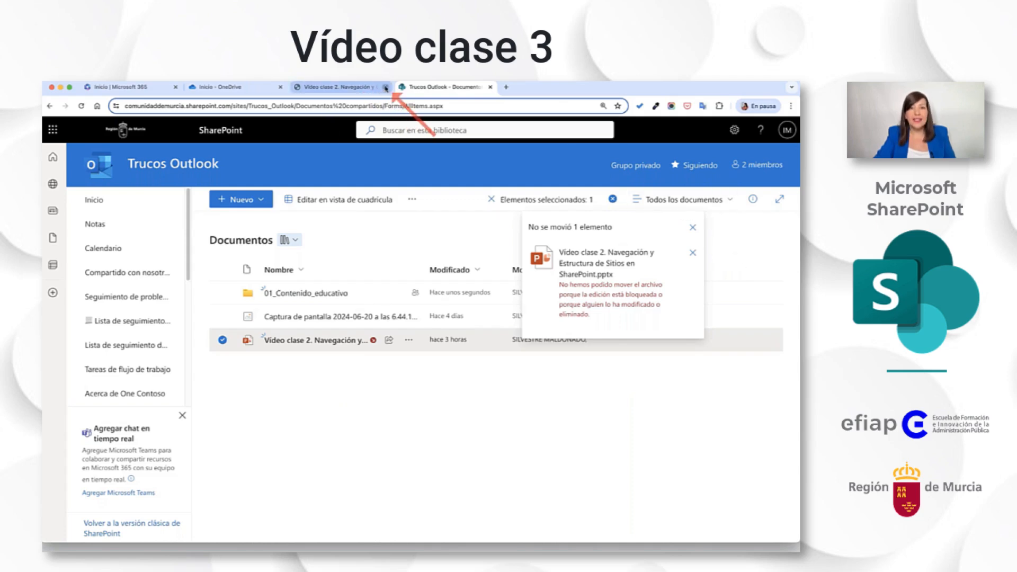
{"action": "left_click", "coordinate": [385, 87]}
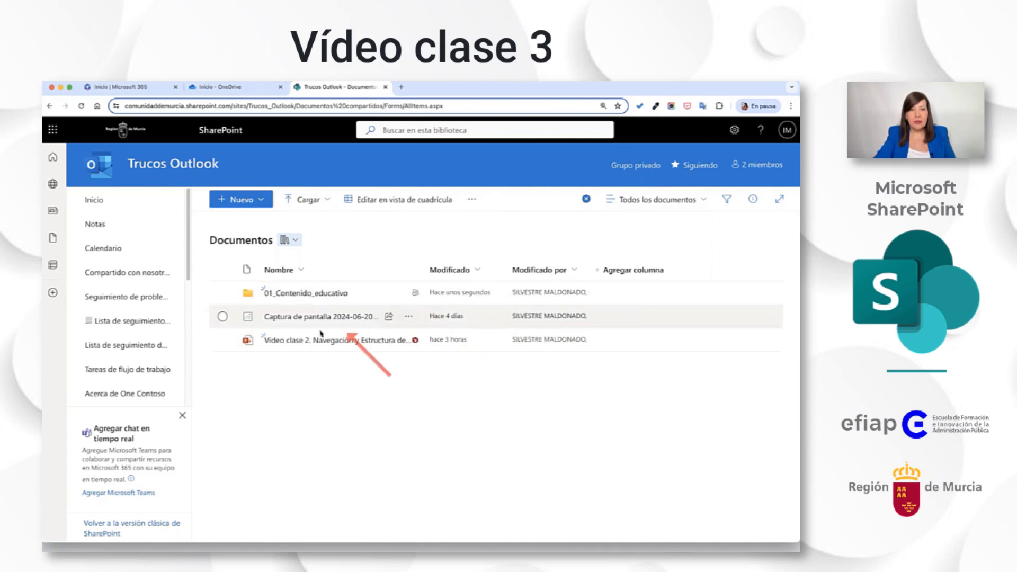
{"action": "left_click_drag", "start_coordinate": [317, 336], "coordinate": [309, 290]}
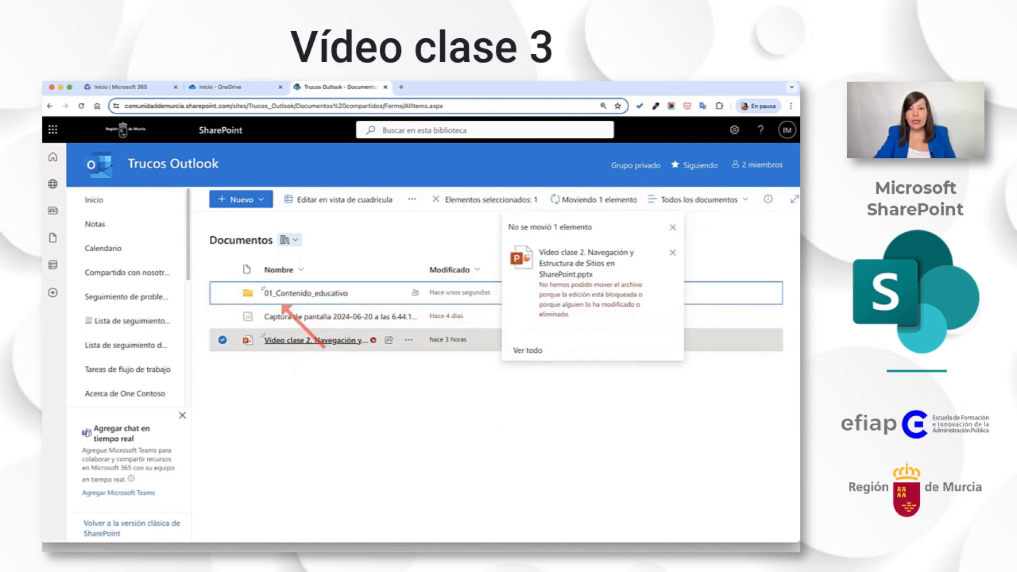
{"action": "left_click", "coordinate": [674, 228]}
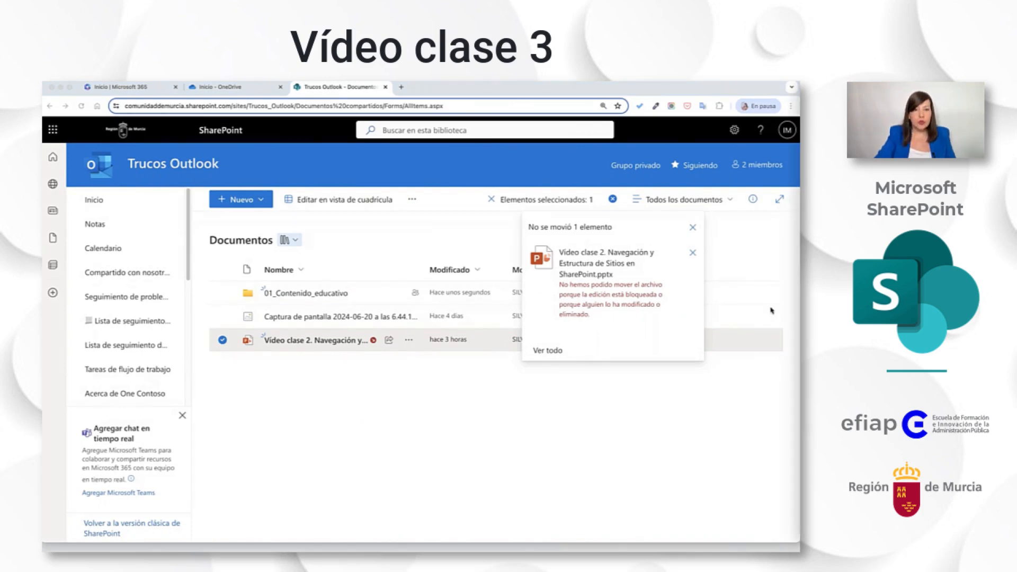
Review the actions available for the 01_Contenido_educativo folder without choosing any.
{"action": "left_click", "coordinate": [279, 459]}
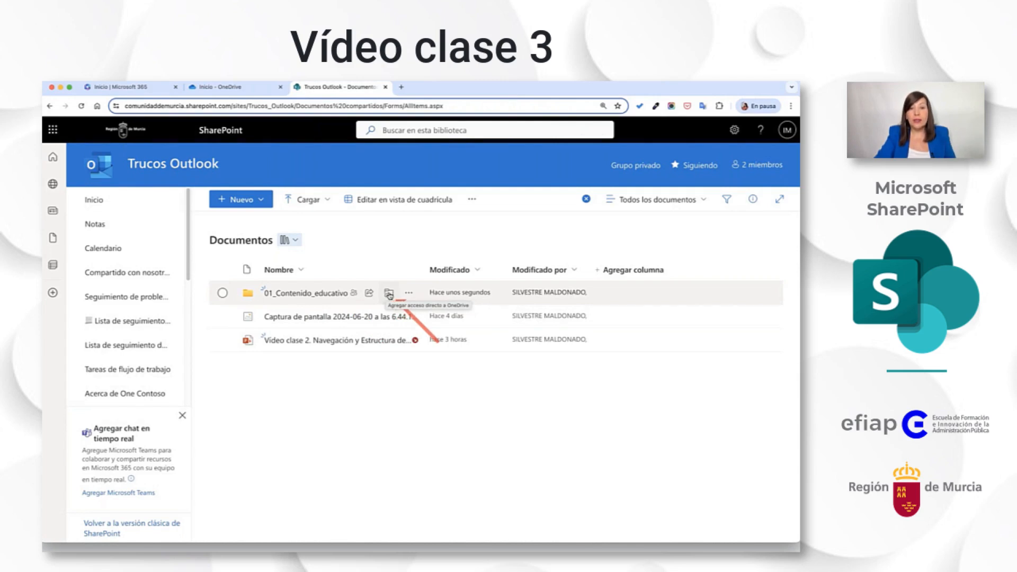
{"action": "left_click", "coordinate": [406, 294]}
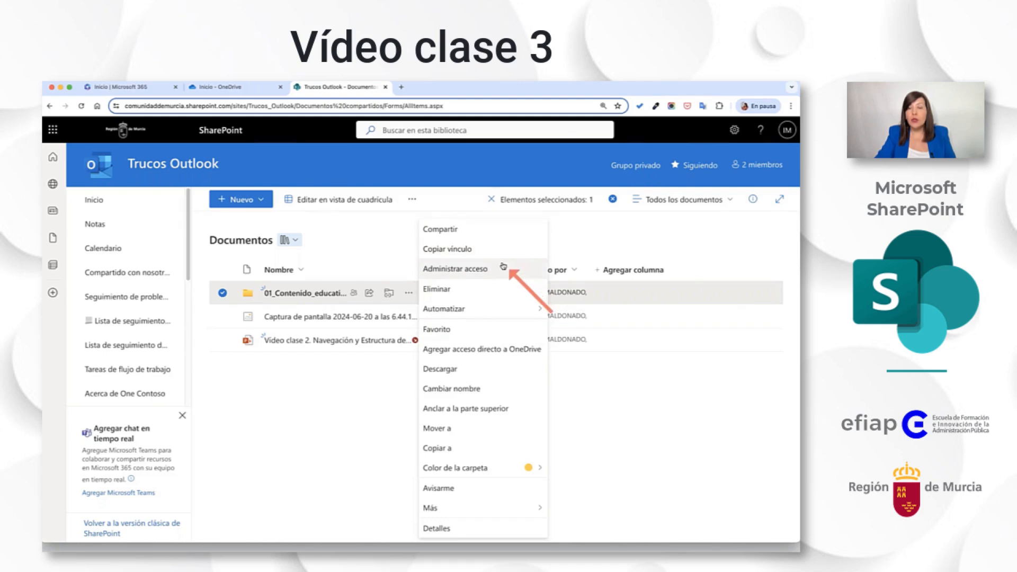
{"action": "left_click", "coordinate": [382, 420]}
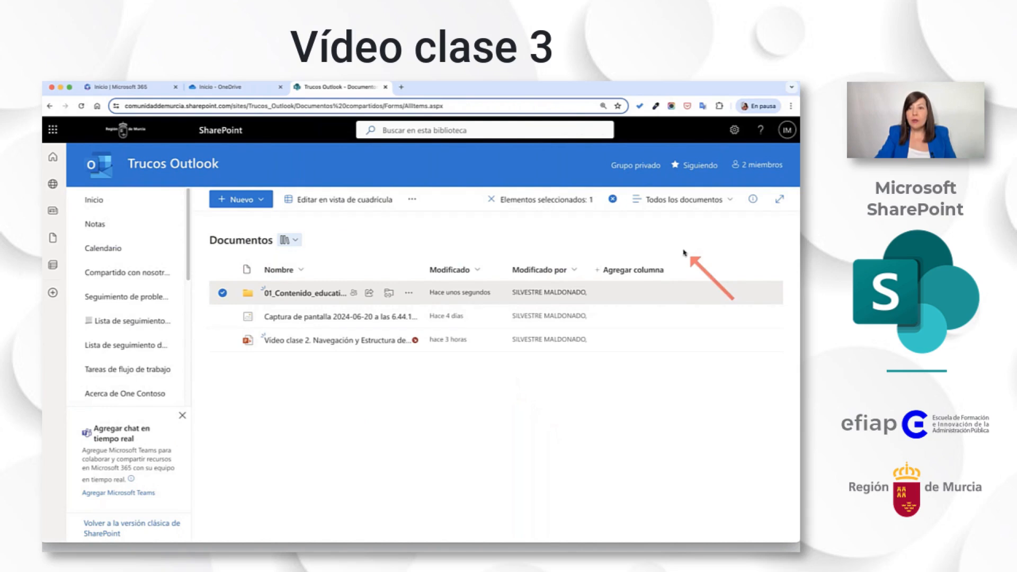
Open the site's Inicio page in a new tab and compare its settings options with those of the Documentos library.
{"action": "left_click", "coordinate": [736, 130]}
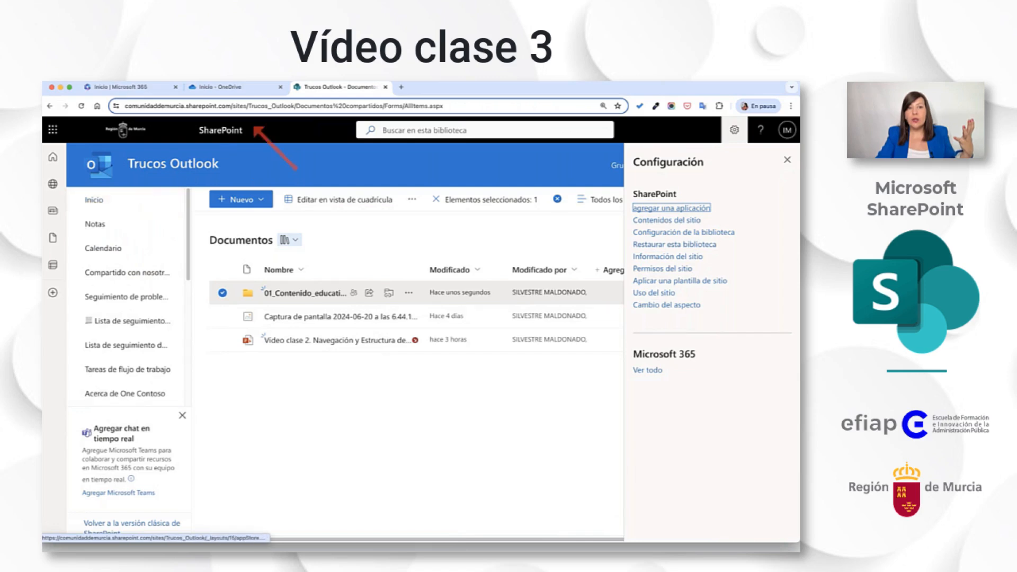
{"action": "right_click", "coordinate": [94, 200]}
{"action": "left_click", "coordinate": [146, 206]}
{"action": "left_click", "coordinate": [437, 87]}
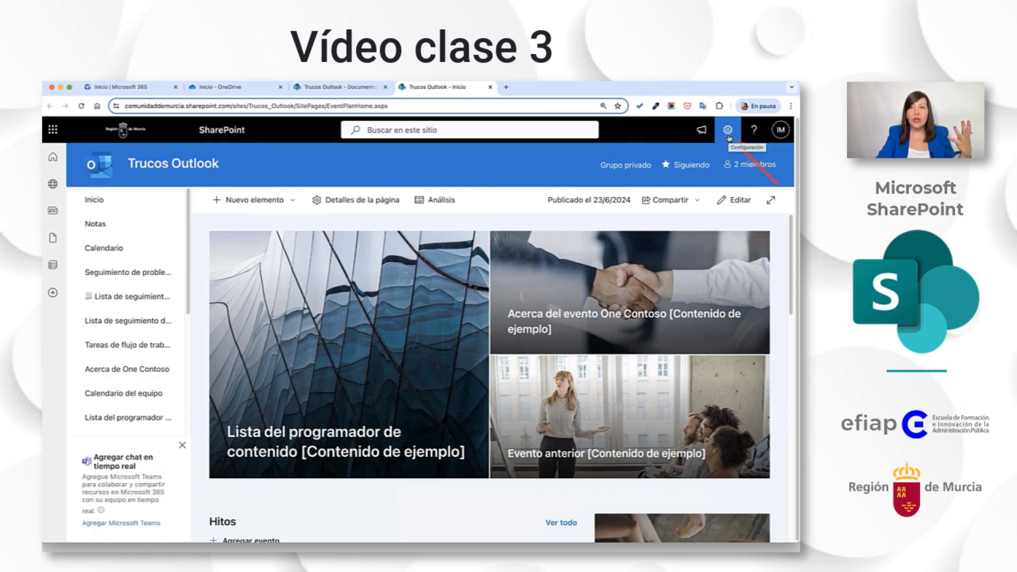
{"action": "left_click", "coordinate": [728, 131]}
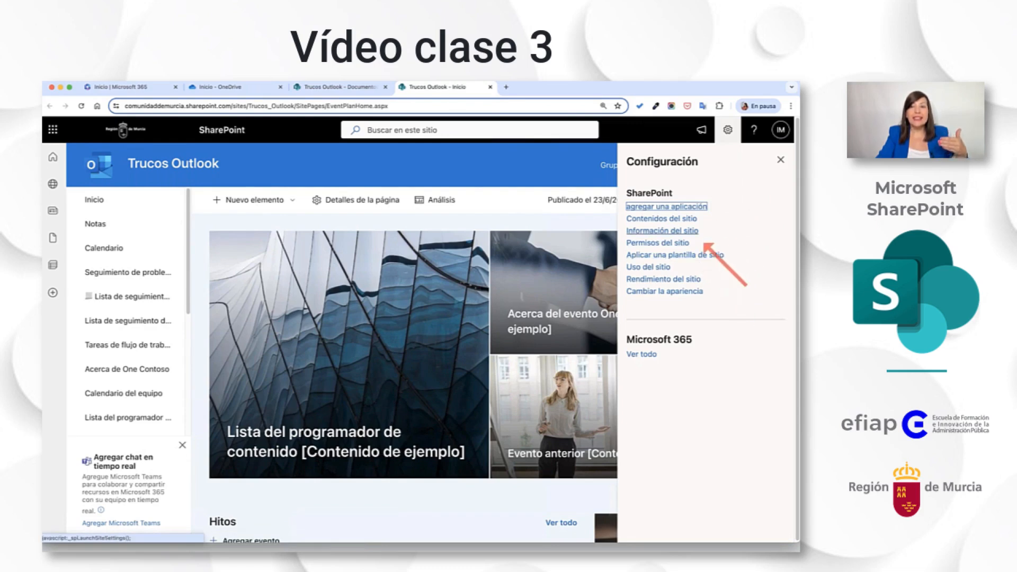
{"action": "left_click", "coordinate": [360, 92]}
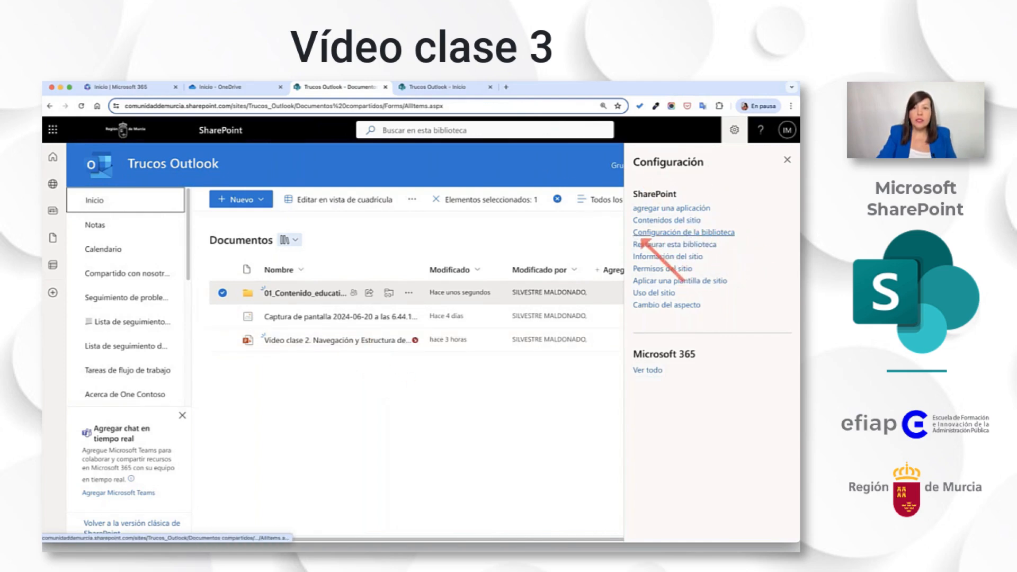
{"action": "left_click", "coordinate": [445, 87]}
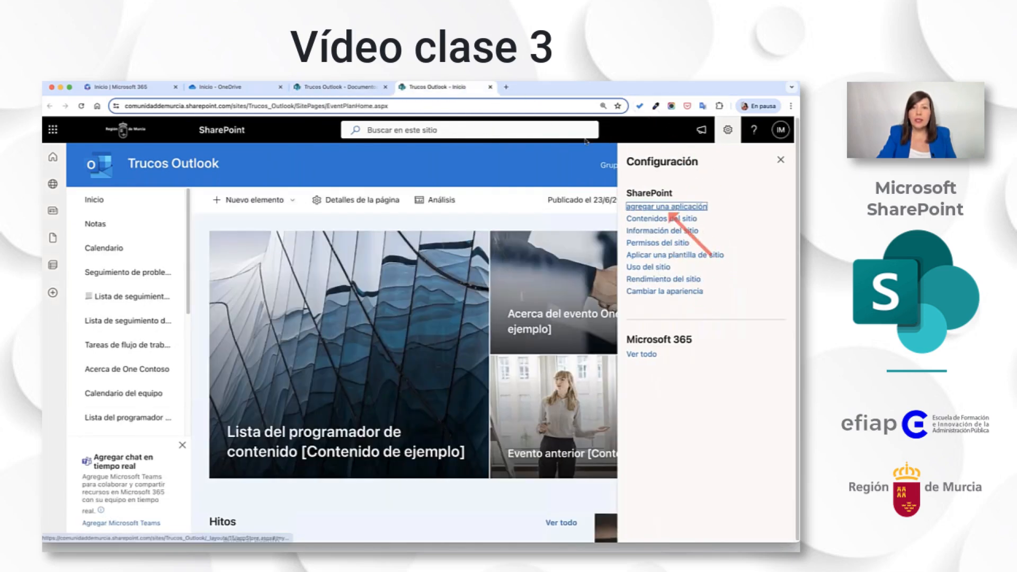
{"action": "left_click", "coordinate": [360, 87]}
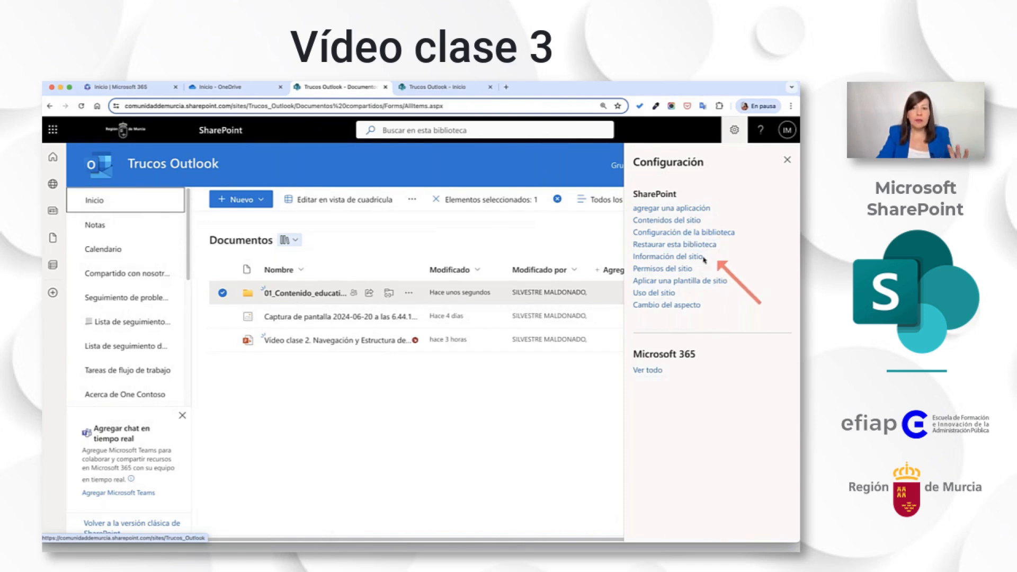
Open the additional configuration options of the Documentos library and select the library's web address.
{"action": "left_click", "coordinate": [688, 233]}
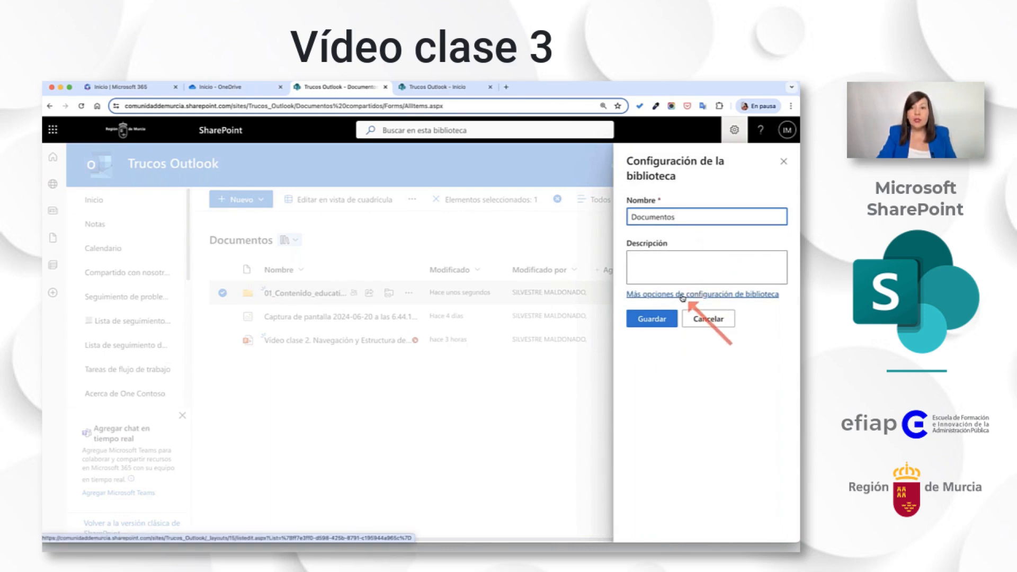
{"action": "left_click", "coordinate": [682, 294]}
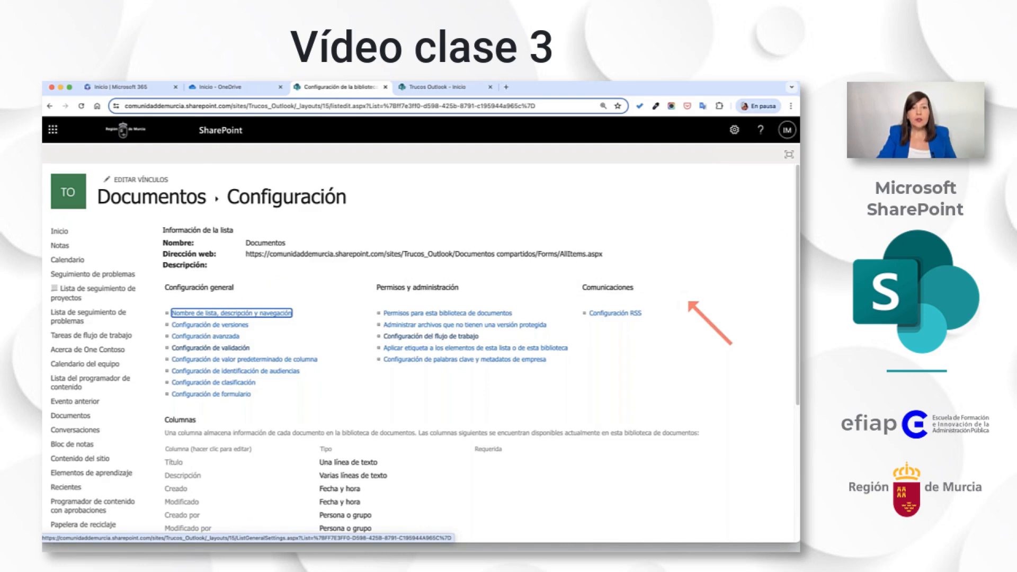
{"action": "scroll", "coordinate": [686, 291], "scroll_direction": "down", "scroll_amount": 1}
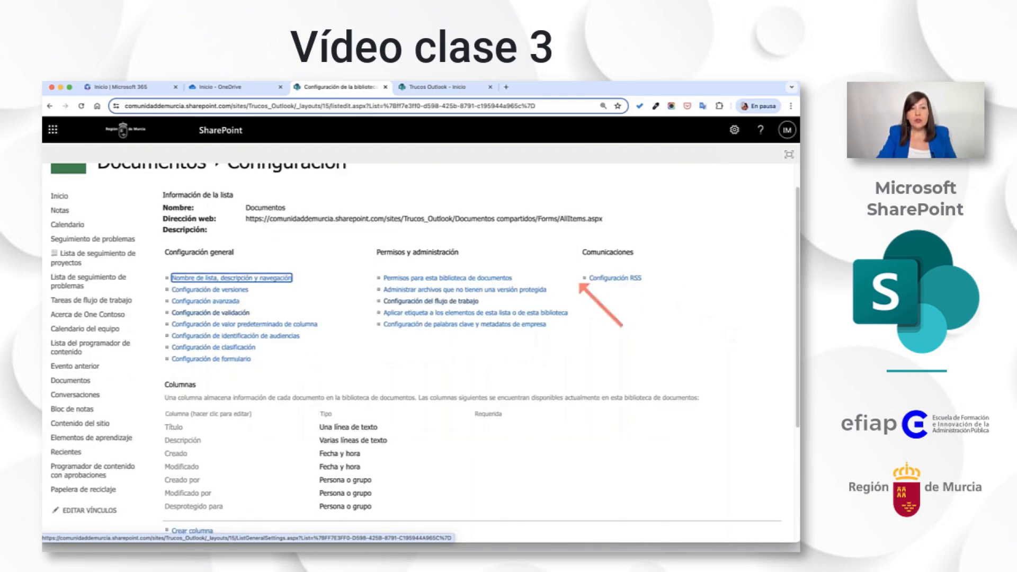
{"action": "triple_click", "coordinate": [245, 221]}
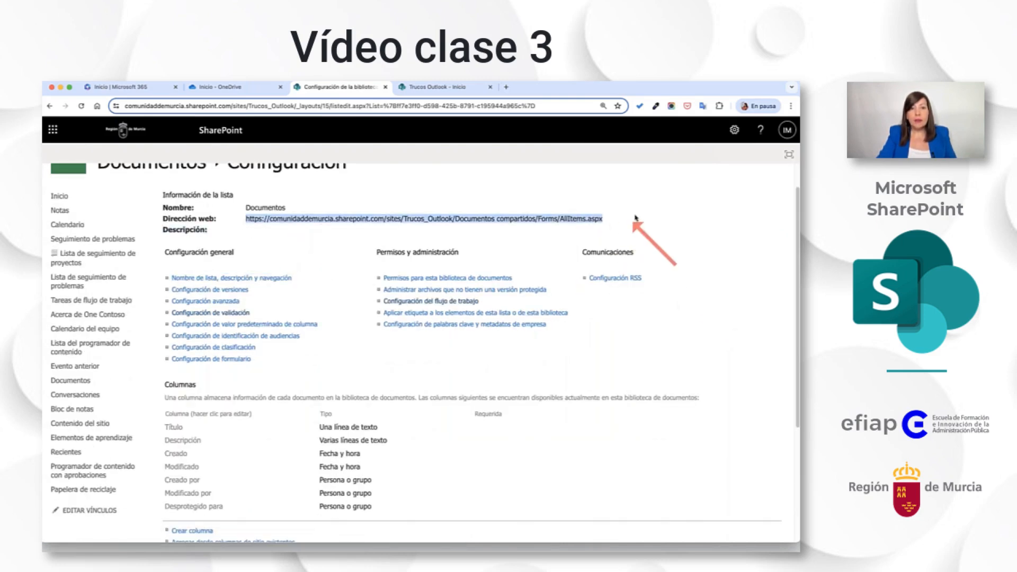
{"action": "scroll", "coordinate": [625, 227], "scroll_direction": "up", "scroll_amount": 1}
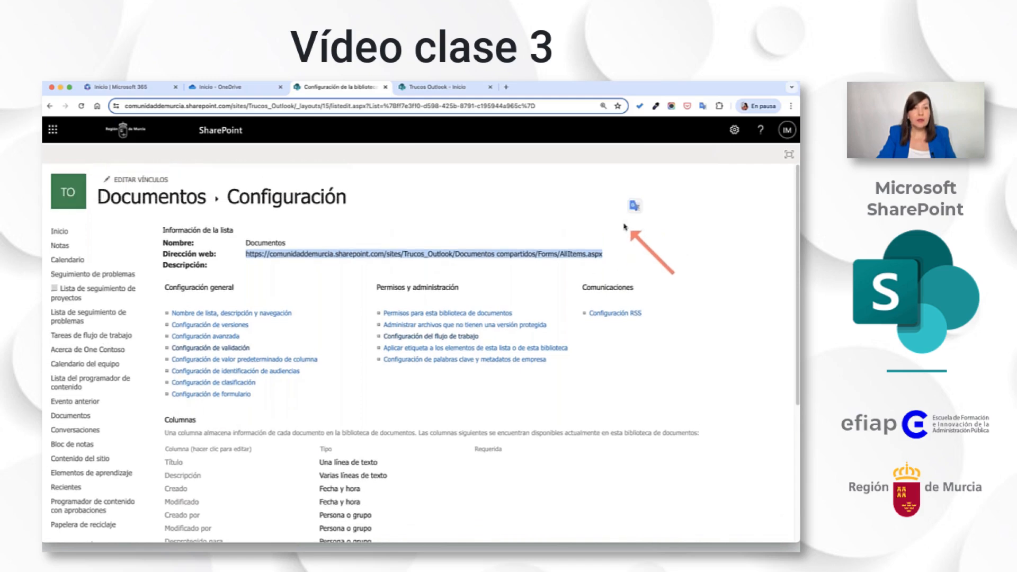
Examine the library's general configuration, permissions and administration, communications, columns and views settings.
{"action": "scroll", "coordinate": [625, 226], "scroll_direction": "down", "scroll_amount": 1}
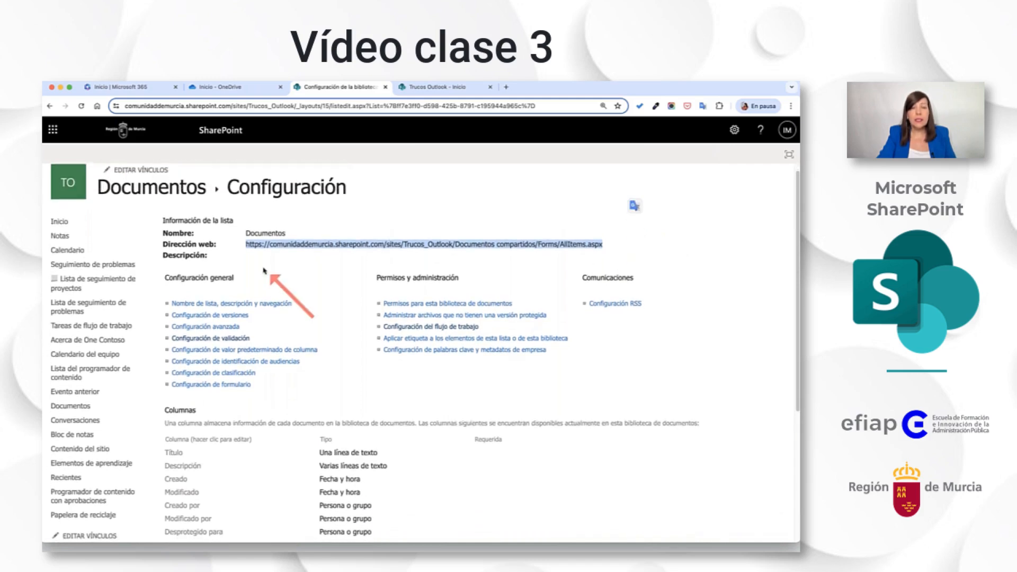
{"action": "scroll", "coordinate": [249, 263], "scroll_direction": "down", "scroll_amount": 1}
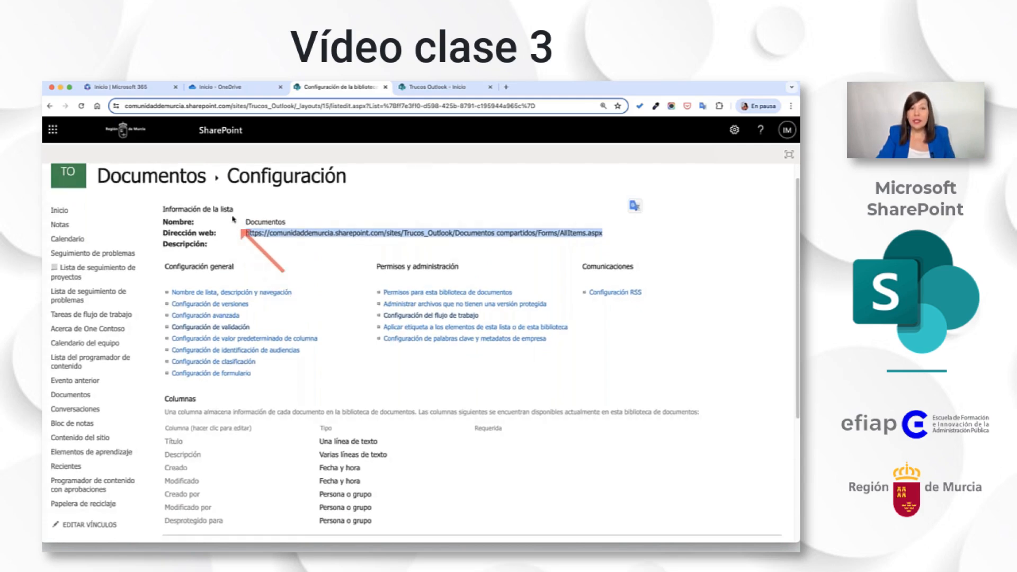
{"action": "scroll", "coordinate": [227, 233], "scroll_direction": "down", "scroll_amount": 1}
{"action": "scroll", "coordinate": [227, 231], "scroll_direction": "down", "scroll_amount": 2}
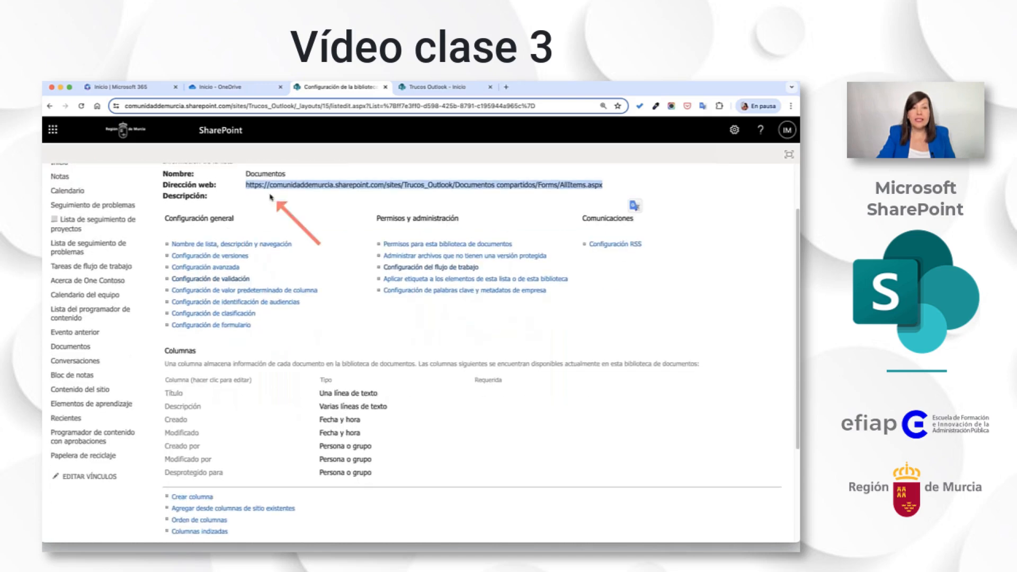
{"action": "scroll", "coordinate": [270, 197], "scroll_direction": "down", "scroll_amount": 1}
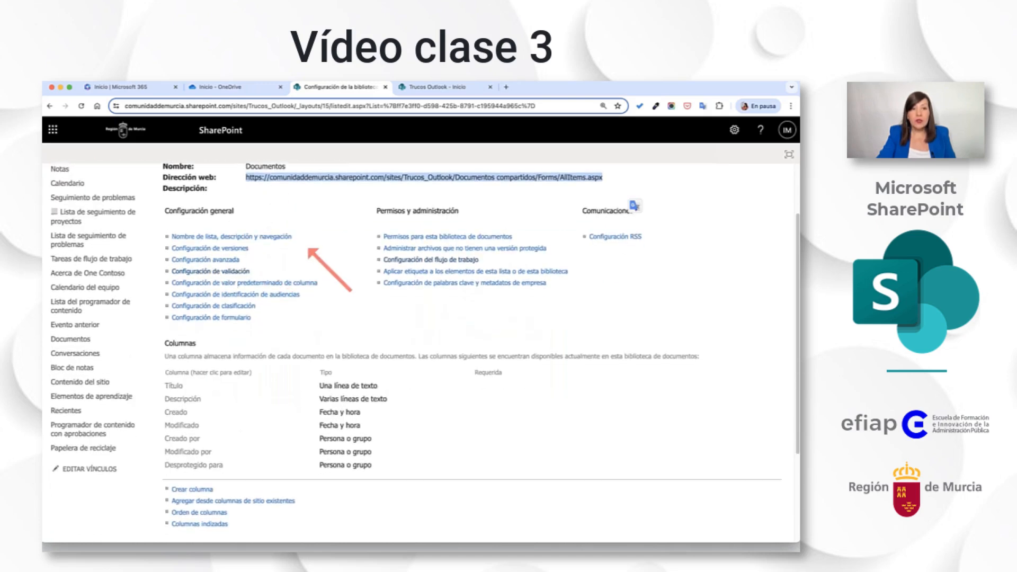
{"action": "scroll", "coordinate": [318, 249], "scroll_direction": "down", "scroll_amount": 1}
{"action": "scroll", "coordinate": [327, 253], "scroll_direction": "down", "scroll_amount": 1}
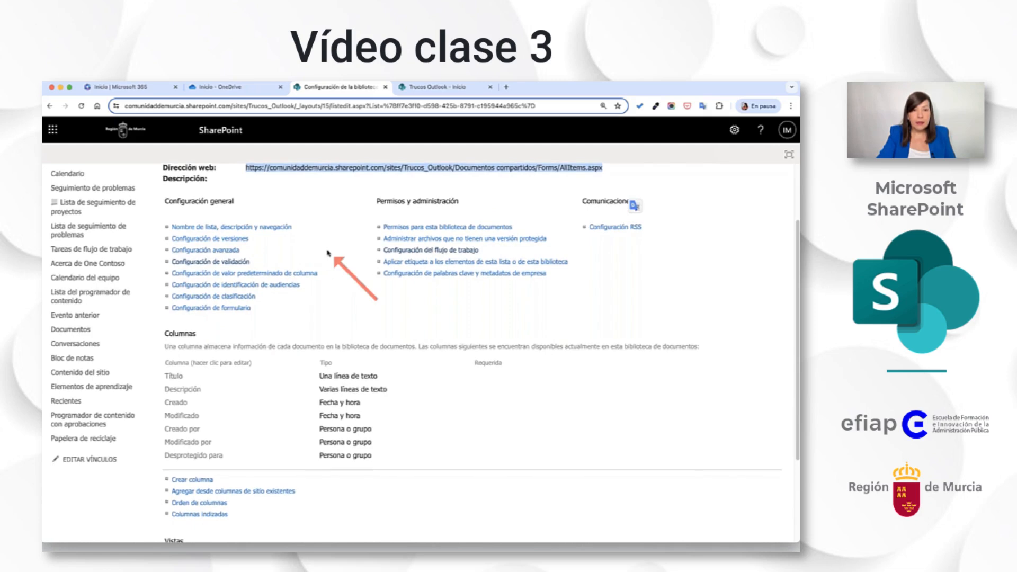
{"action": "scroll", "coordinate": [331, 252], "scroll_direction": "down", "scroll_amount": 2}
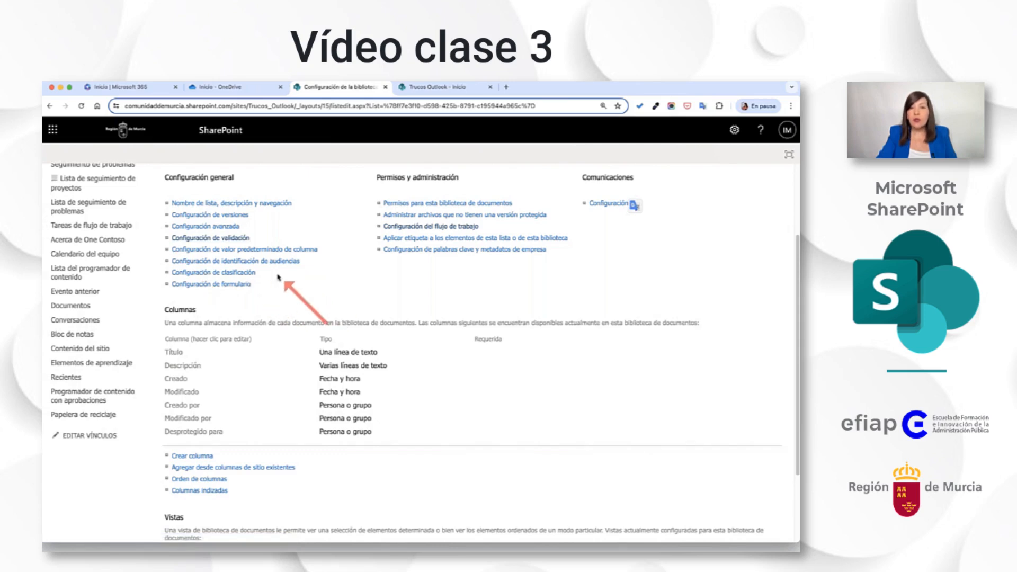
Open the permissions for the Documentos library in a new tab and switch to it.
{"action": "right_click", "coordinate": [446, 207]}
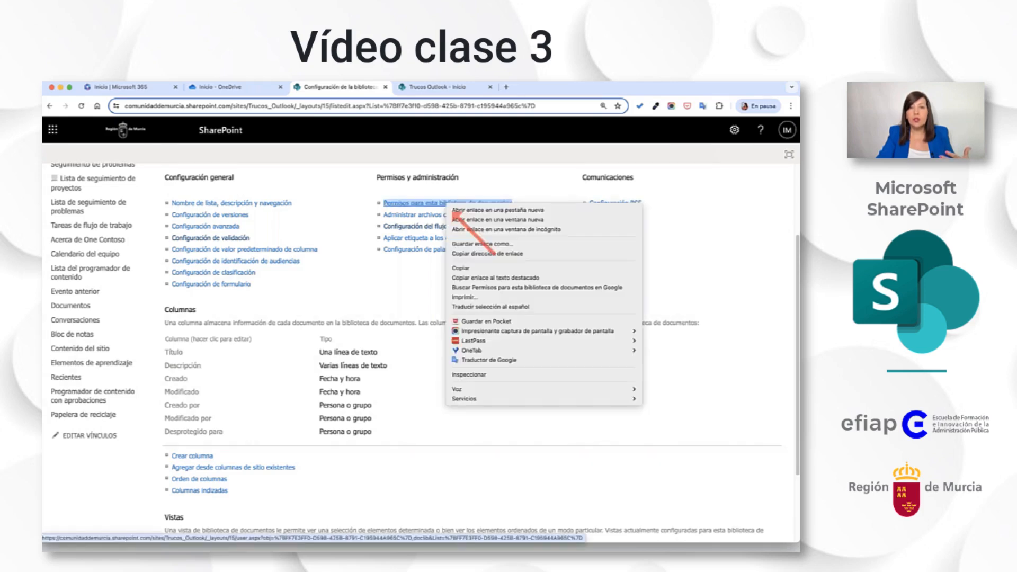
{"action": "left_click", "coordinate": [478, 210]}
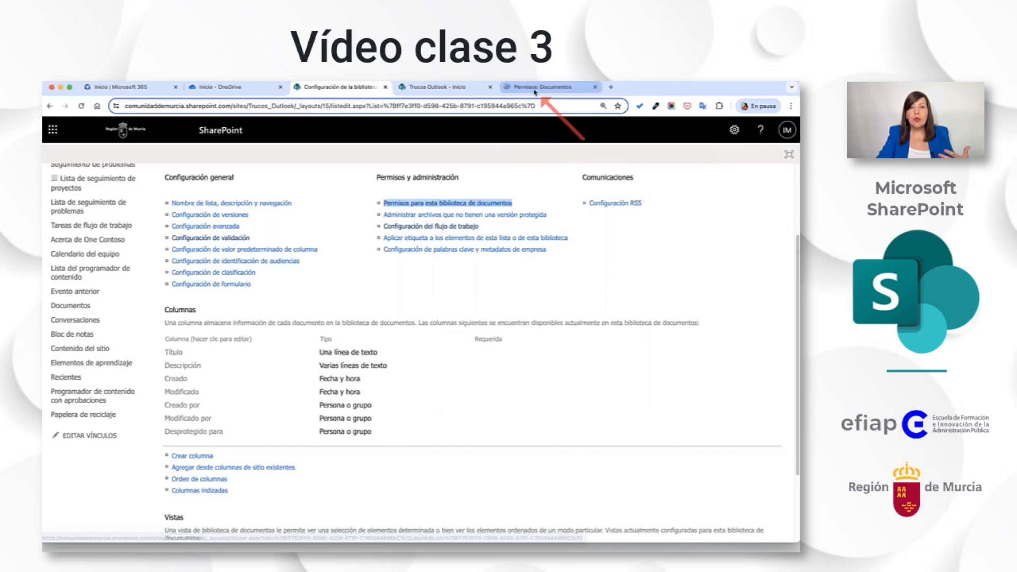
{"action": "left_click", "coordinate": [541, 87]}
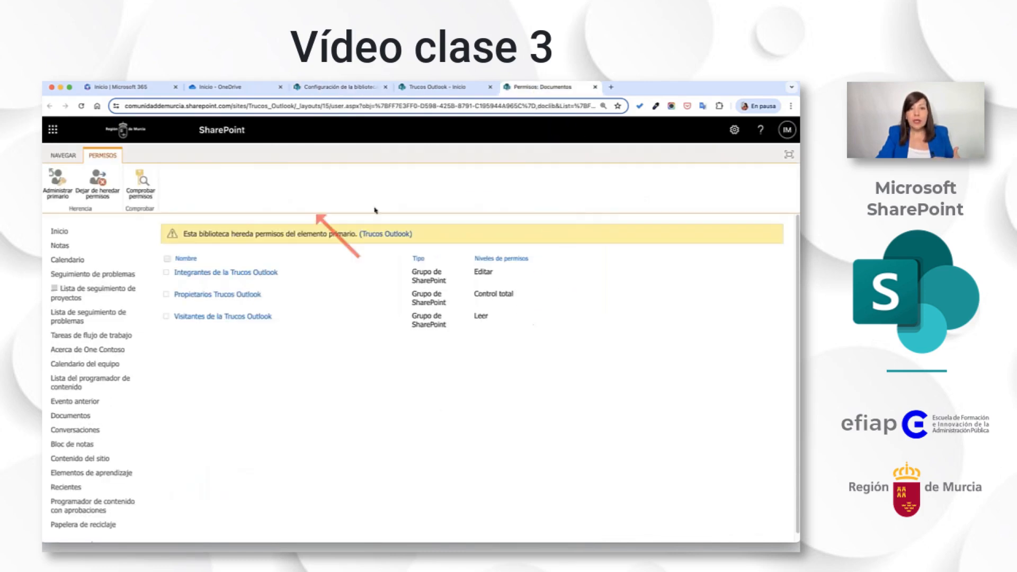
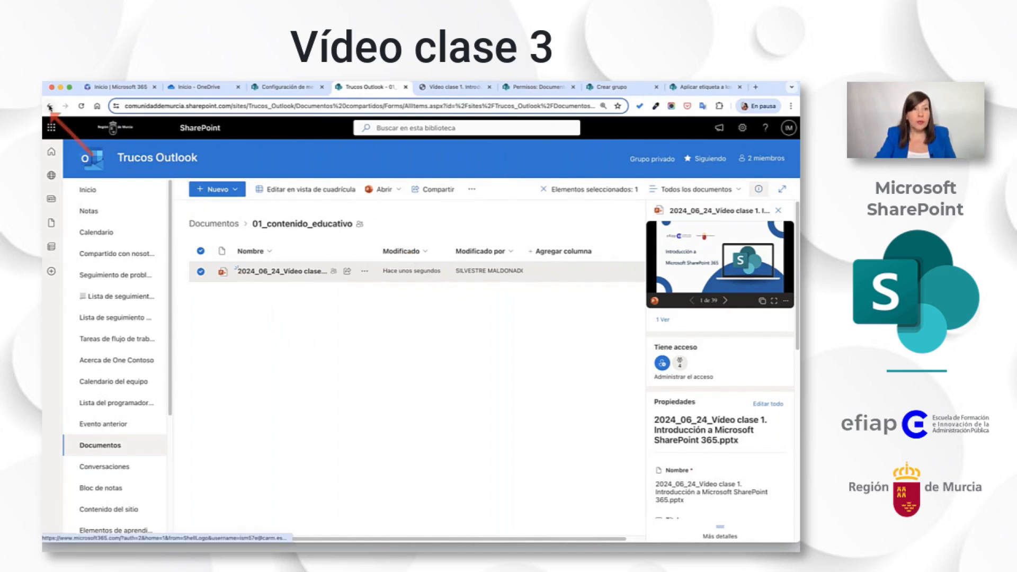
Return to the Documentos library, add a OneDrive shortcut for the 01_contenido_educativo folder and synchronize the library.
{"action": "left_click", "coordinate": [213, 225]}
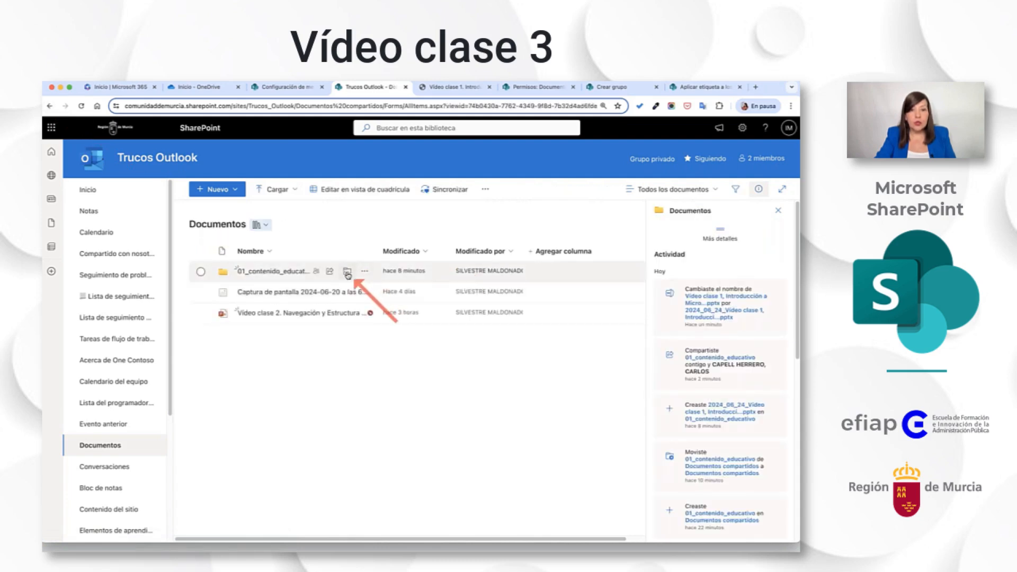
{"action": "left_click", "coordinate": [347, 272]}
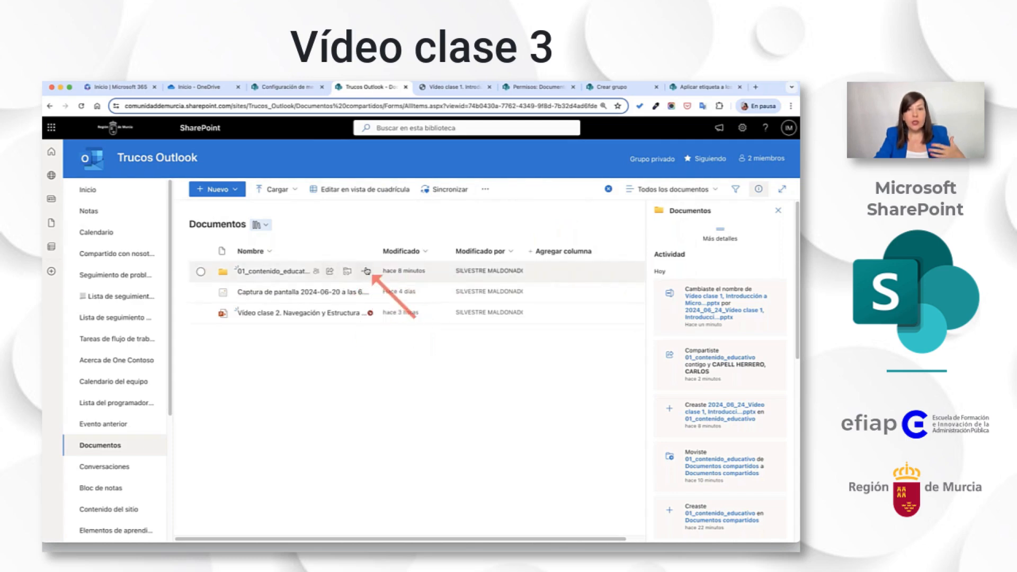
{"action": "left_click", "coordinate": [449, 192]}
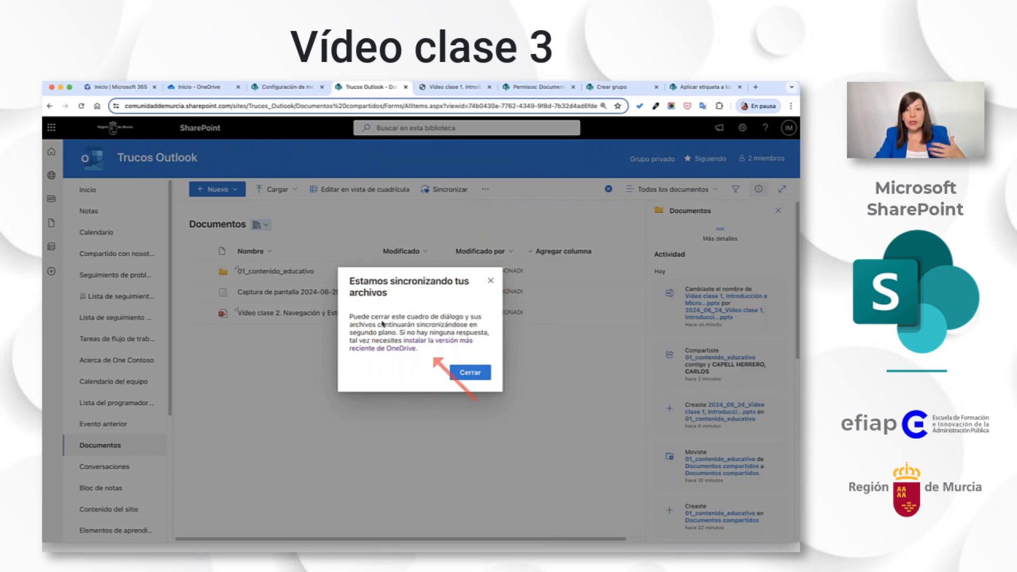
{"action": "left_click", "coordinate": [488, 281]}
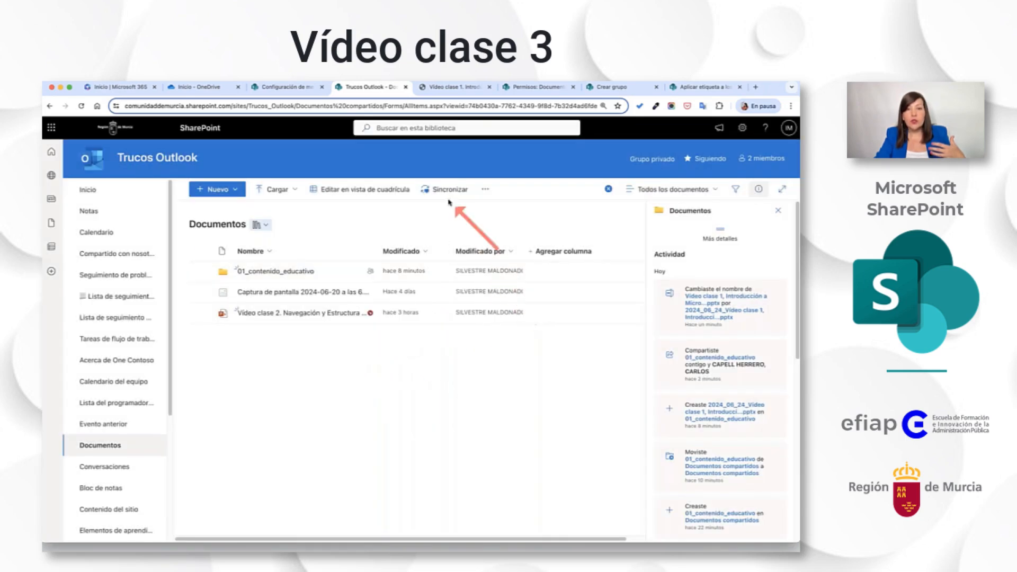
{"action": "left_click", "coordinate": [447, 190]}
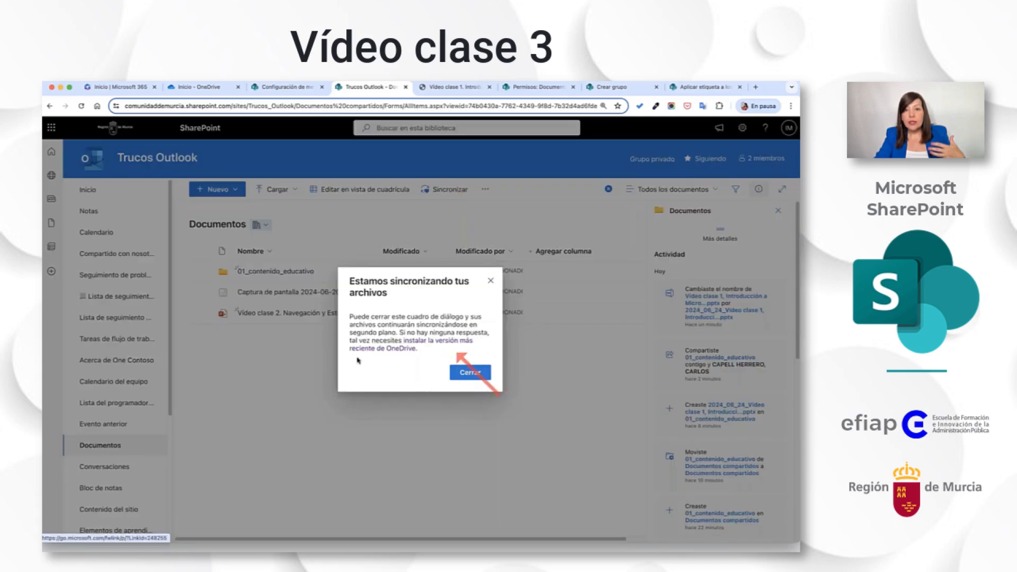
{"action": "left_click", "coordinate": [491, 280]}
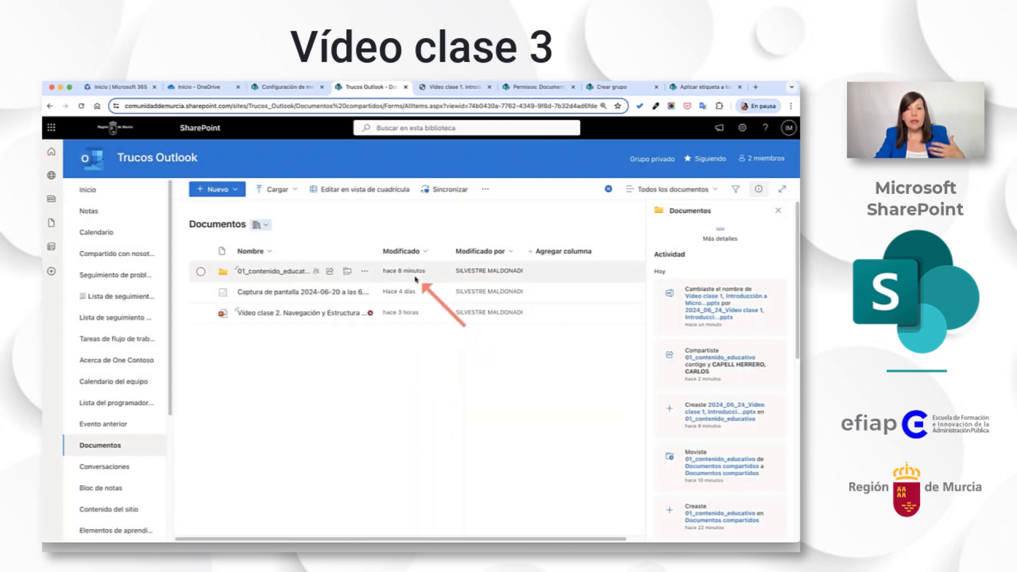
Review the additional actions available for the 01_contenido_educativo folder, including Administrar acceso, and clear the selection.
{"action": "left_click", "coordinate": [364, 271]}
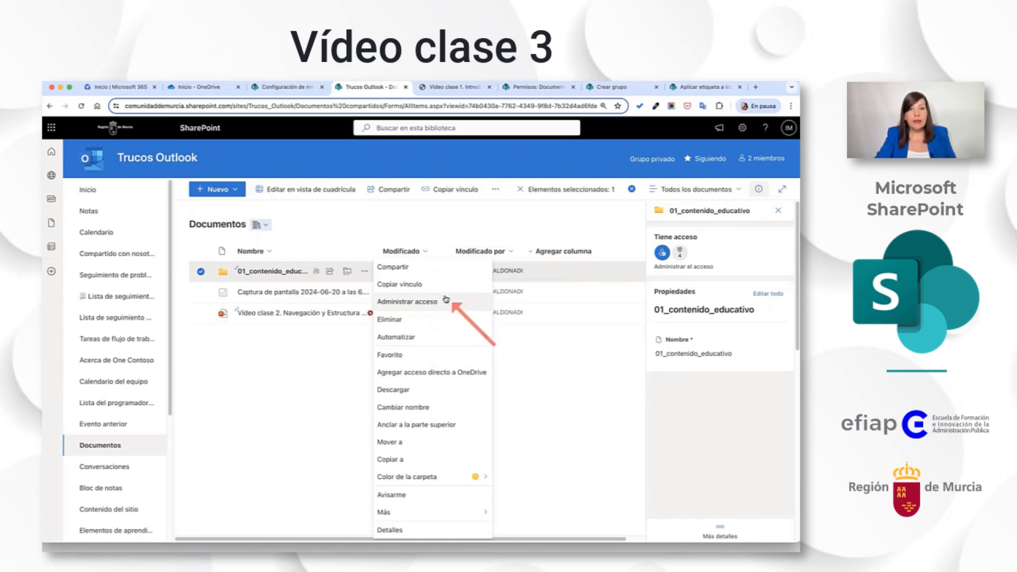
{"action": "left_click", "coordinate": [334, 378]}
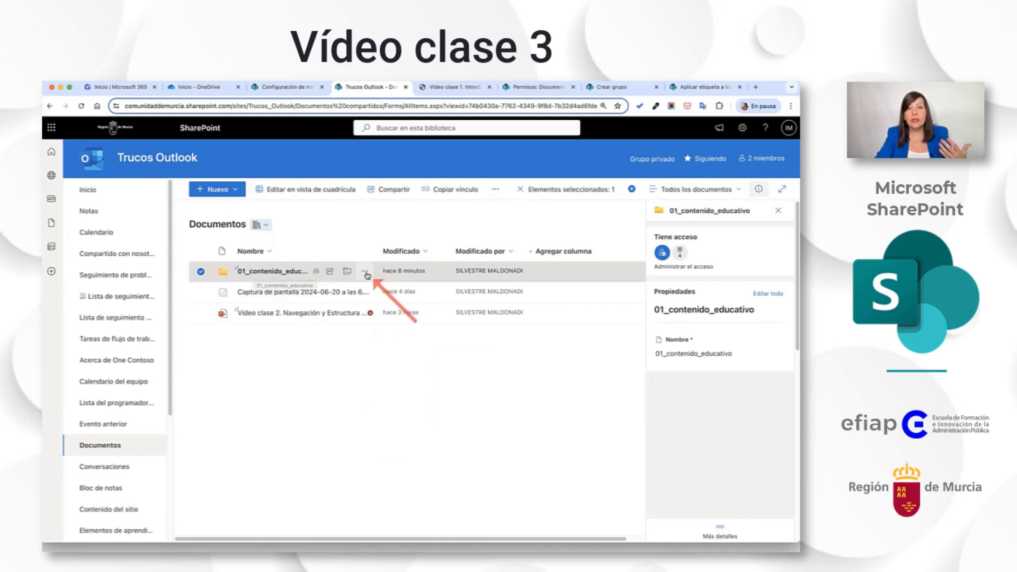
{"action": "left_click", "coordinate": [348, 360]}
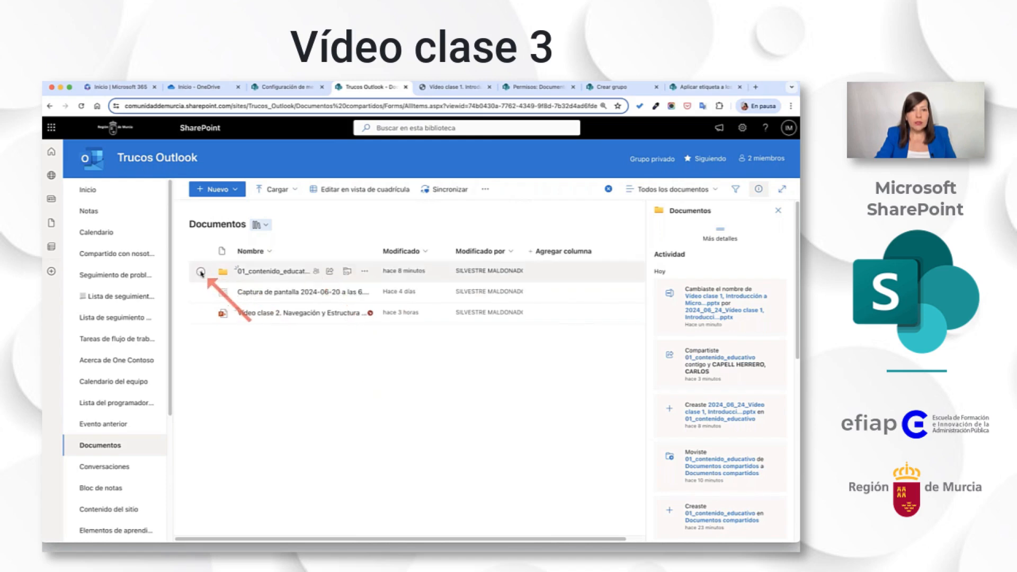
Hide and show the details of the 01_contenido_educativo folder, examine its access and properties, and deselect it.
{"action": "left_click", "coordinate": [201, 272]}
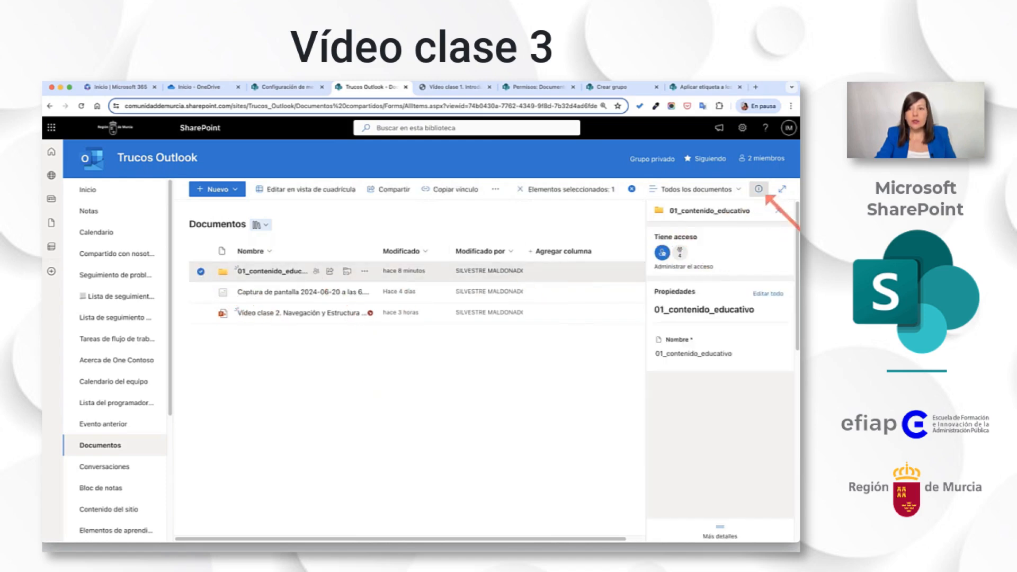
{"action": "left_click", "coordinate": [760, 190]}
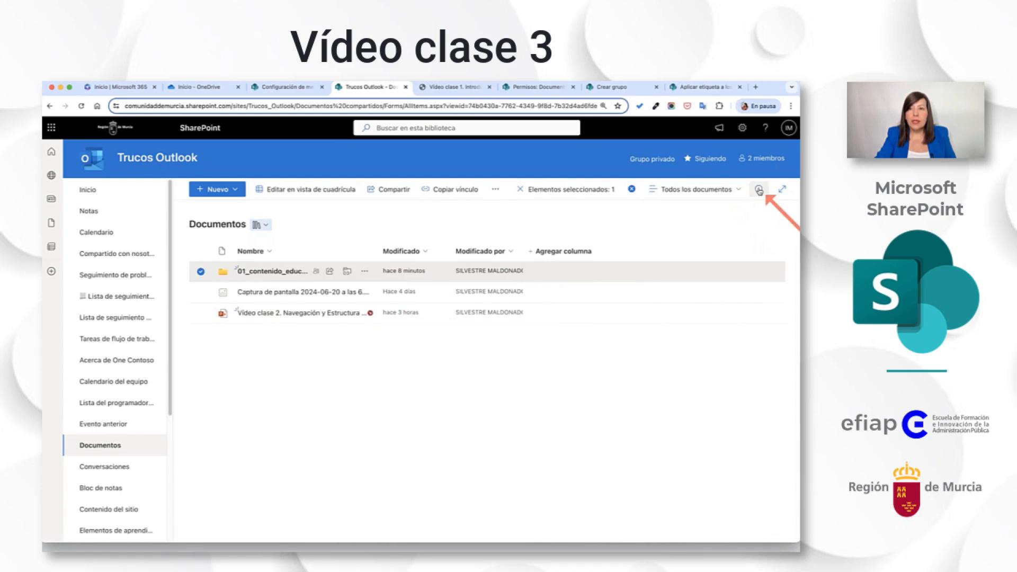
{"action": "left_click", "coordinate": [759, 190]}
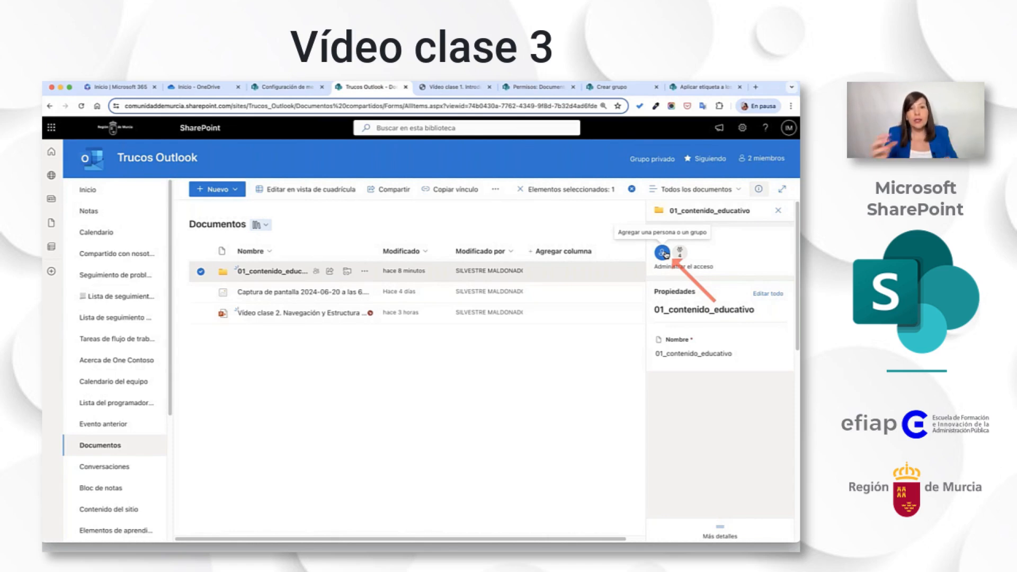
{"action": "left_click", "coordinate": [399, 402]}
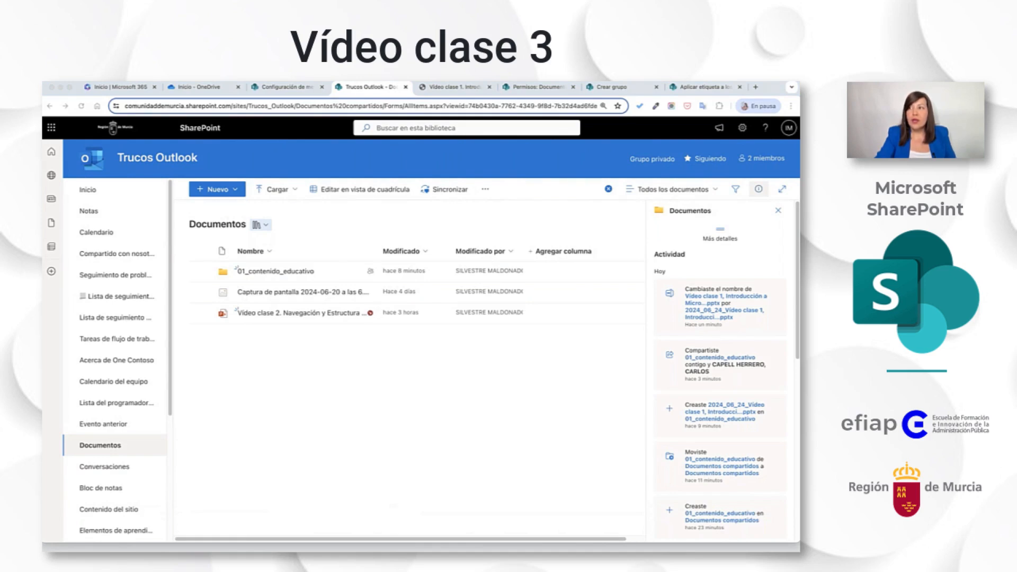
Open the 01_contenido_educativo folder, examine the Mover a destinations for its Vídeo clase 1 presentation, and cancel the move.
{"action": "left_click", "coordinate": [312, 273]}
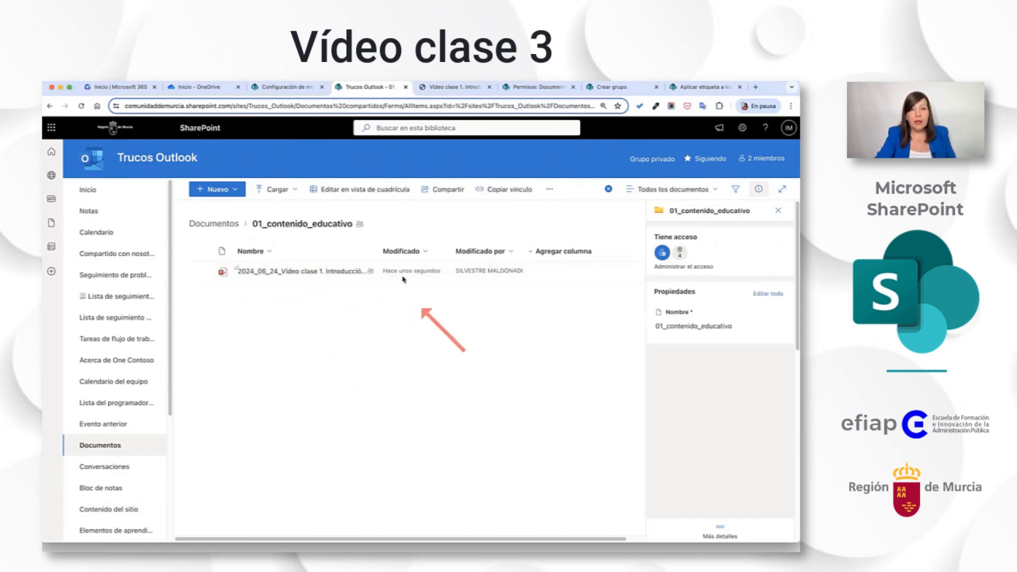
{"action": "left_click", "coordinate": [363, 272]}
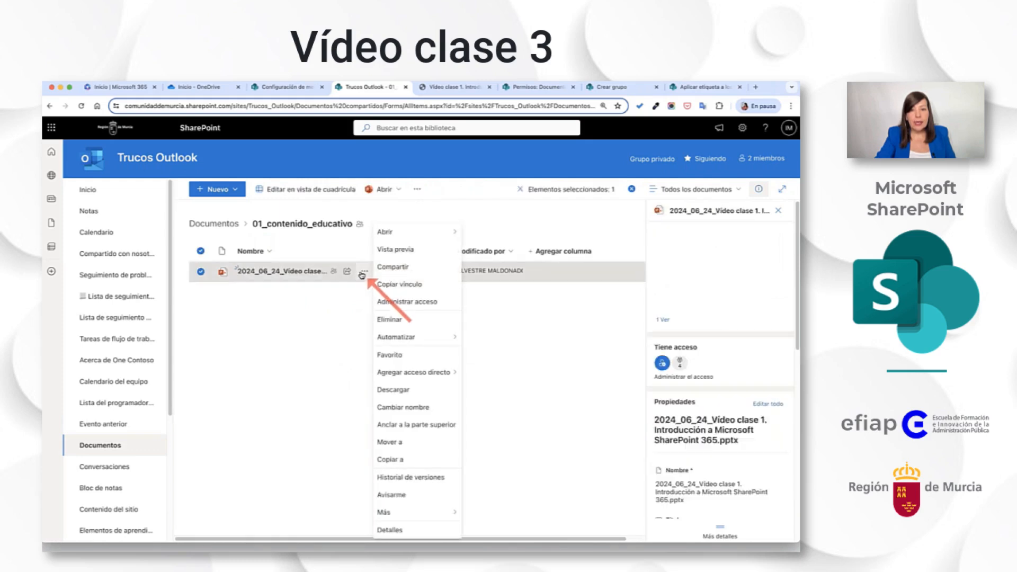
{"action": "left_click", "coordinate": [429, 442]}
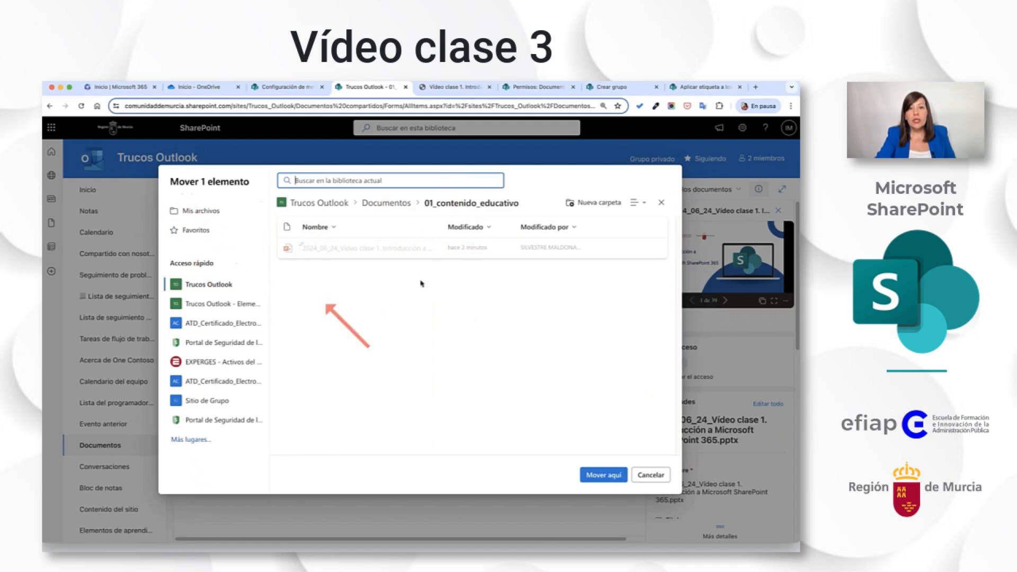
{"action": "left_click", "coordinate": [444, 185]}
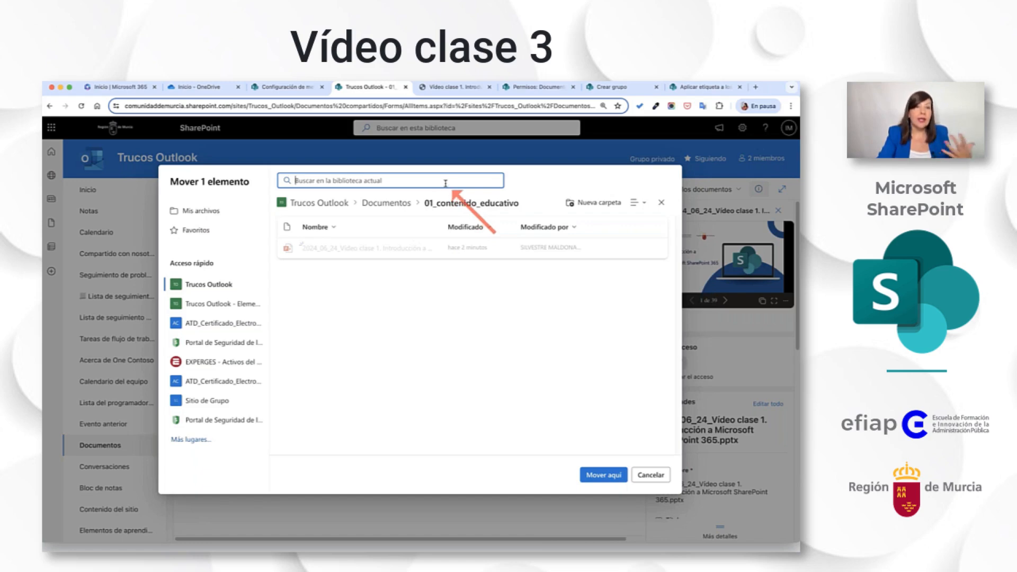
{"action": "left_click", "coordinate": [645, 479]}
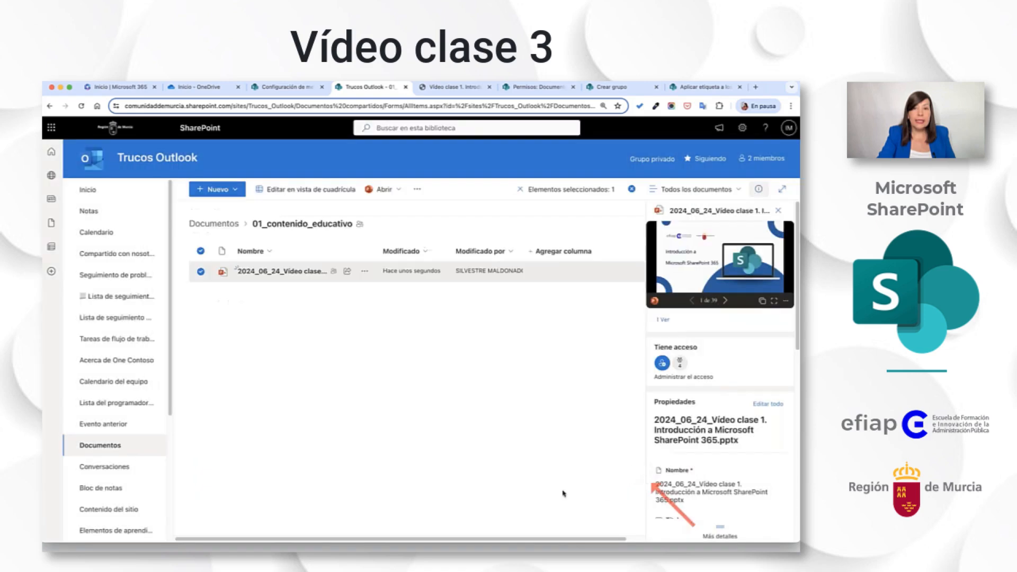
Examine the Copiar a destinations for the Vídeo clase 1 presentation and cancel the copy.
{"action": "left_click", "coordinate": [364, 270]}
{"action": "left_click", "coordinate": [423, 459]}
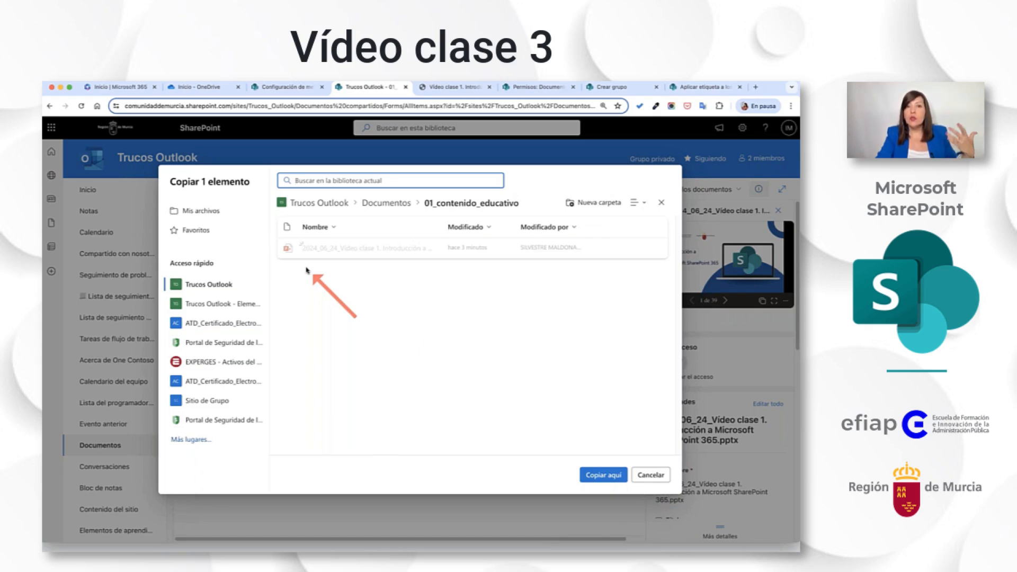
{"action": "left_click", "coordinate": [655, 477]}
Pin the Vídeo clase 1 presentation to the top of the 01_contenido_educativo folder.
{"action": "left_click", "coordinate": [365, 272]}
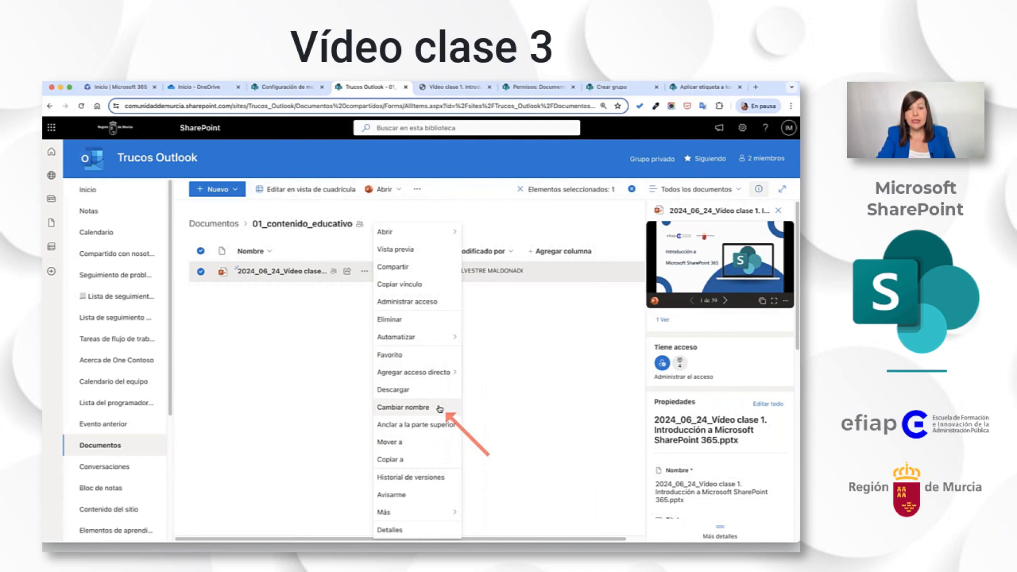
{"action": "left_click", "coordinate": [421, 424]}
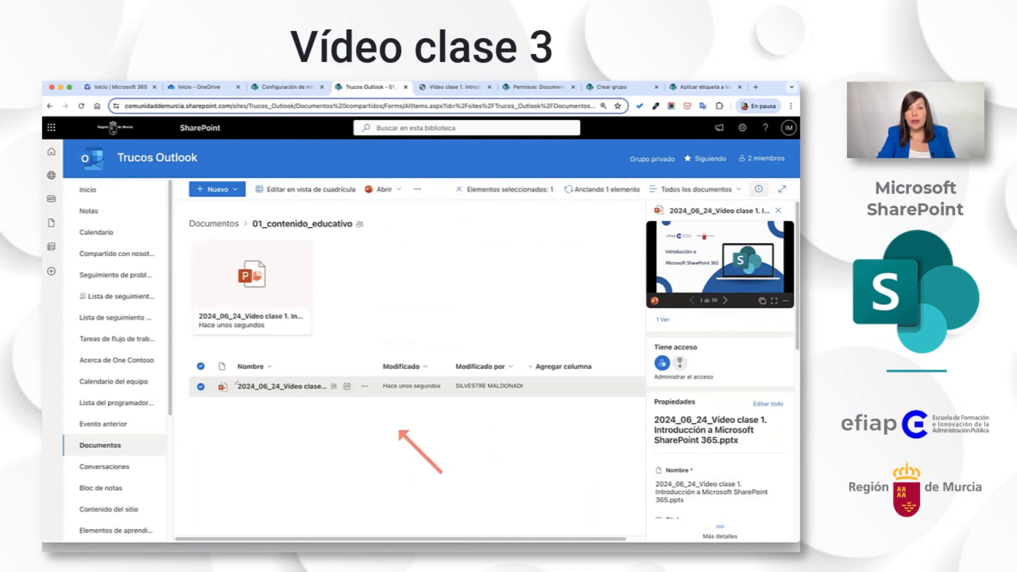
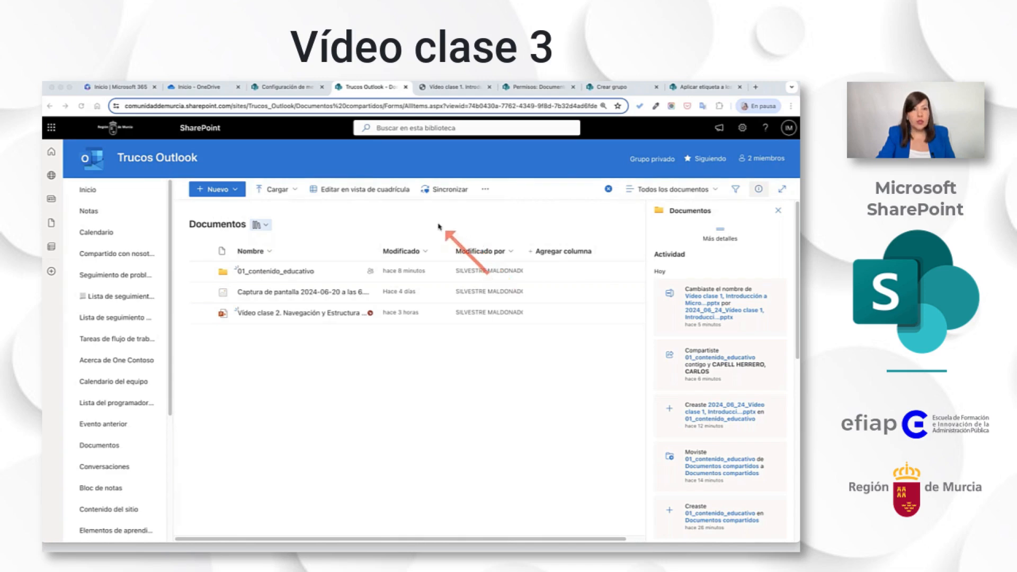
Open the Avisarme settings for the Documentos library and examine the instructions for specifying alert recipients.
{"action": "left_click", "coordinate": [407, 219]}
{"action": "left_click", "coordinate": [487, 191]}
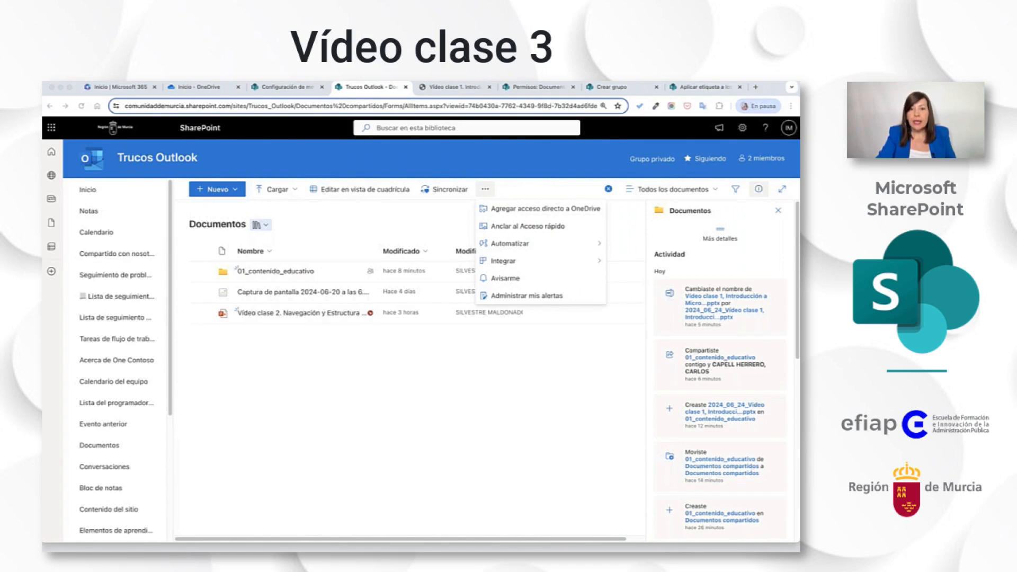
{"action": "left_click", "coordinate": [527, 279]}
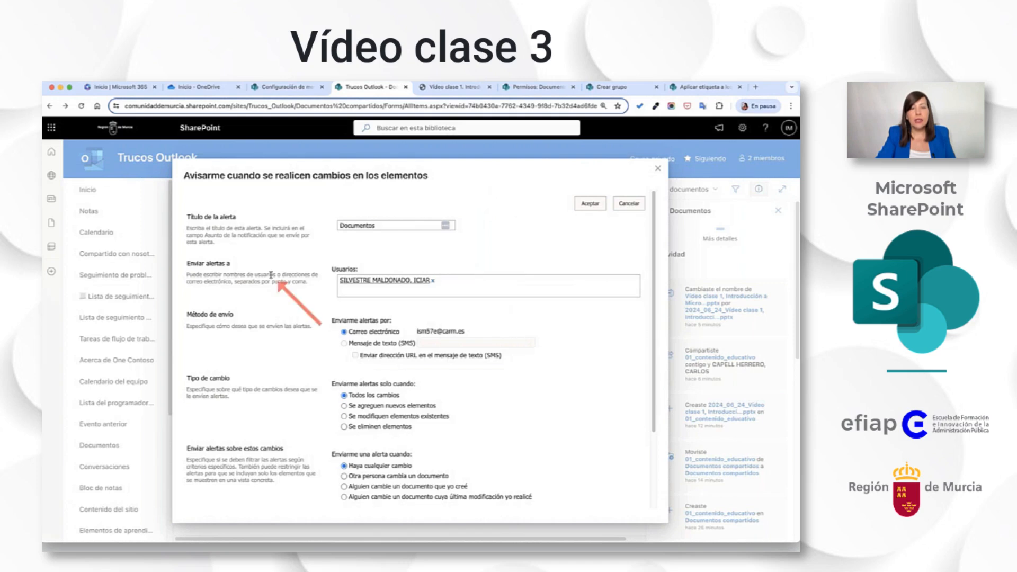
{"action": "scroll", "coordinate": [340, 241], "scroll_direction": "down", "scroll_amount": 1}
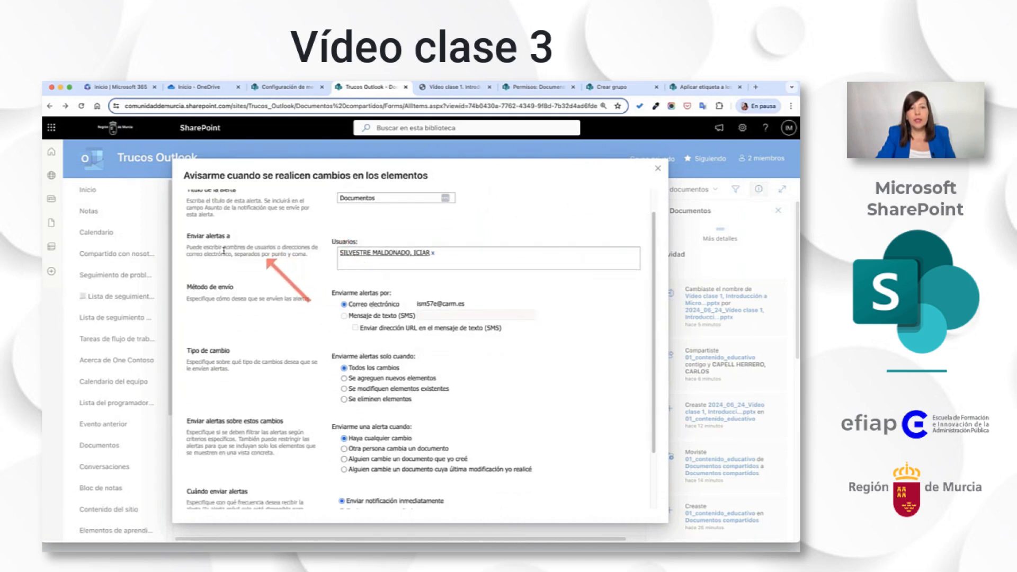
{"action": "left_click_drag", "start_coordinate": [206, 248], "coordinate": [315, 256]}
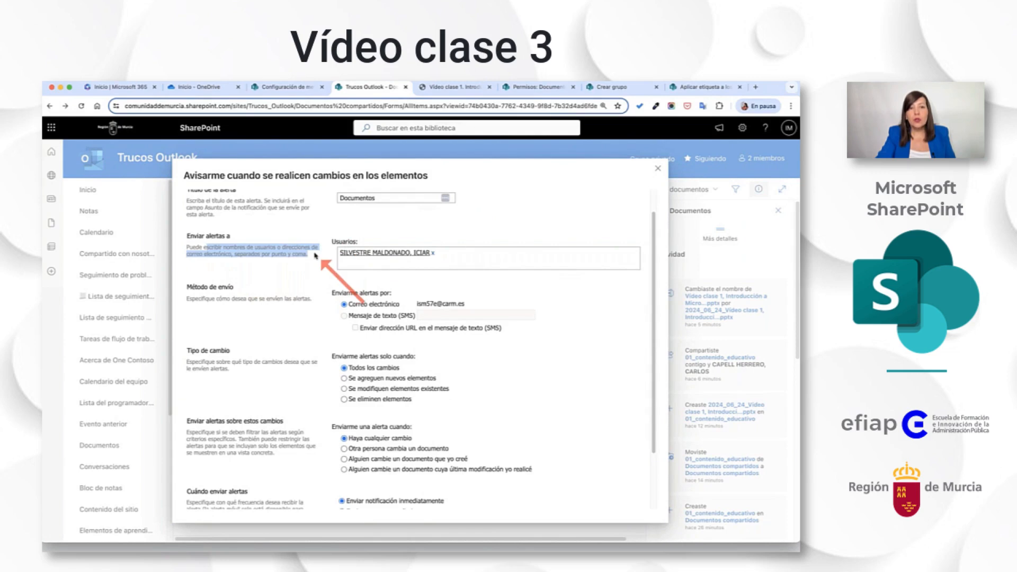
Add a second person to the recipients of the Documentos library alert by looking up their surname.
{"action": "left_click", "coordinate": [480, 254]}
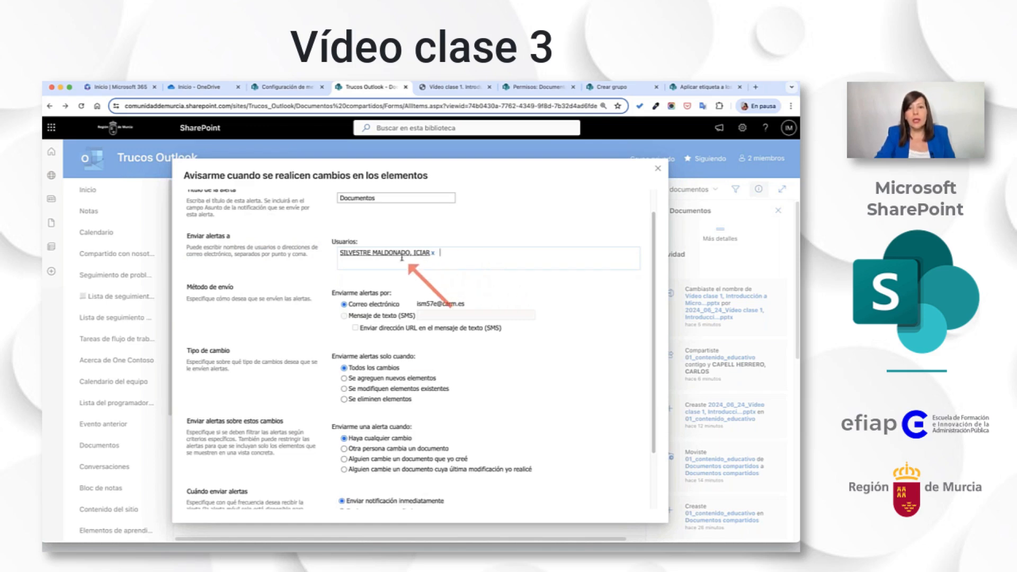
{"action": "type", "text": "ca"}
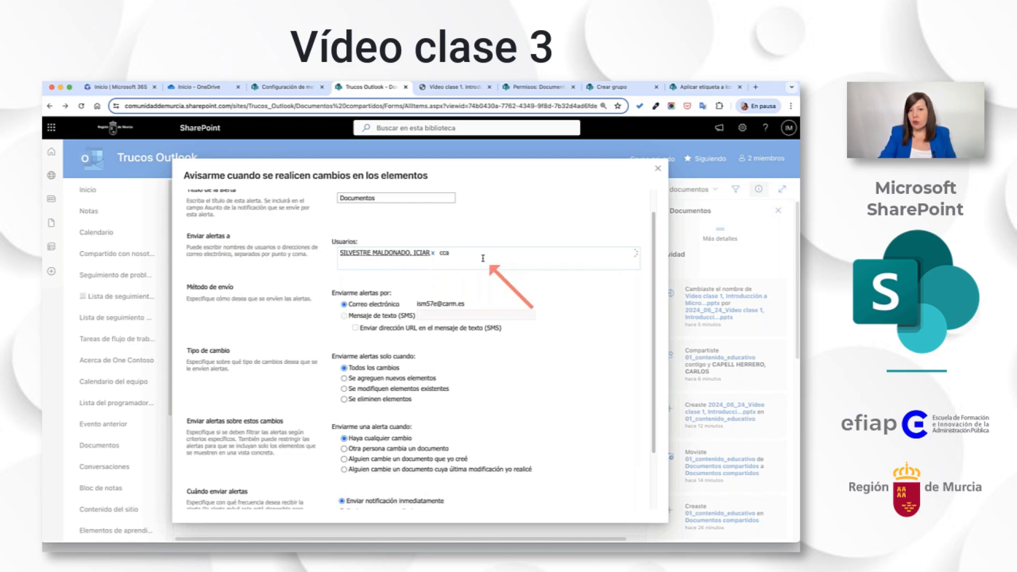
{"action": "key", "text": "BackSpace"}
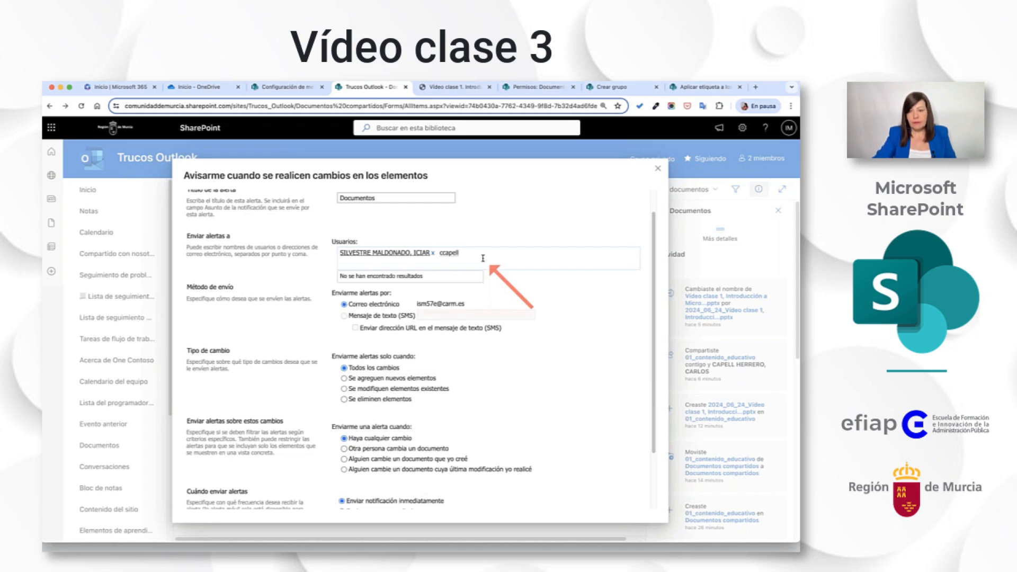
{"action": "key", "text": "BackSpace"}
{"action": "key", "text": "BackSpace"}
{"action": "key", "text": "BackSpace"}
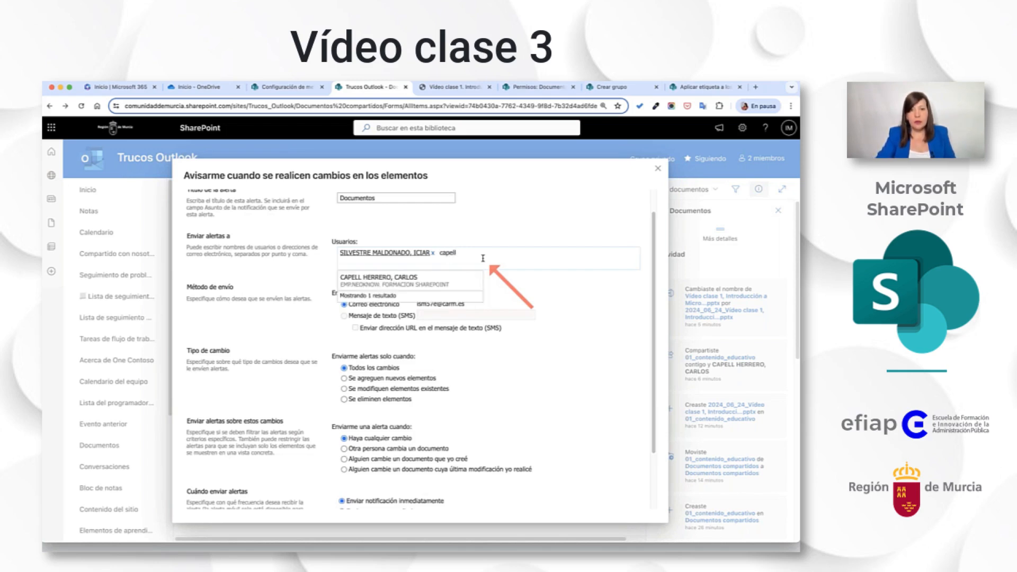
{"action": "left_click", "coordinate": [439, 277]}
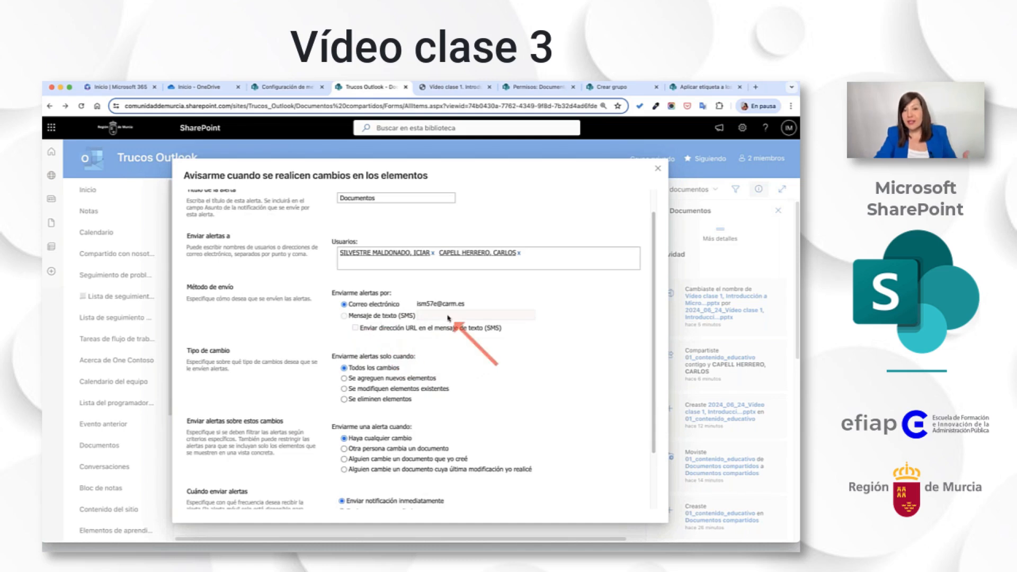
Examine the delivery method, change type and frequency options of the Documentos alert, and close it without saving.
{"action": "scroll", "coordinate": [424, 361], "scroll_direction": "down", "scroll_amount": 3}
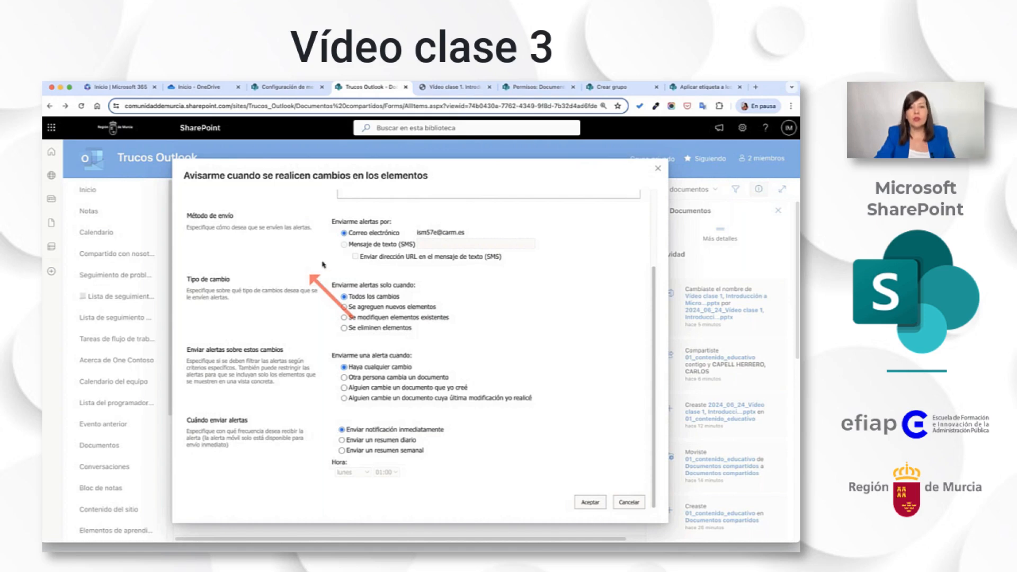
{"action": "scroll", "coordinate": [323, 265], "scroll_direction": "up", "scroll_amount": 3}
{"action": "scroll", "coordinate": [323, 265], "scroll_direction": "down", "scroll_amount": 2}
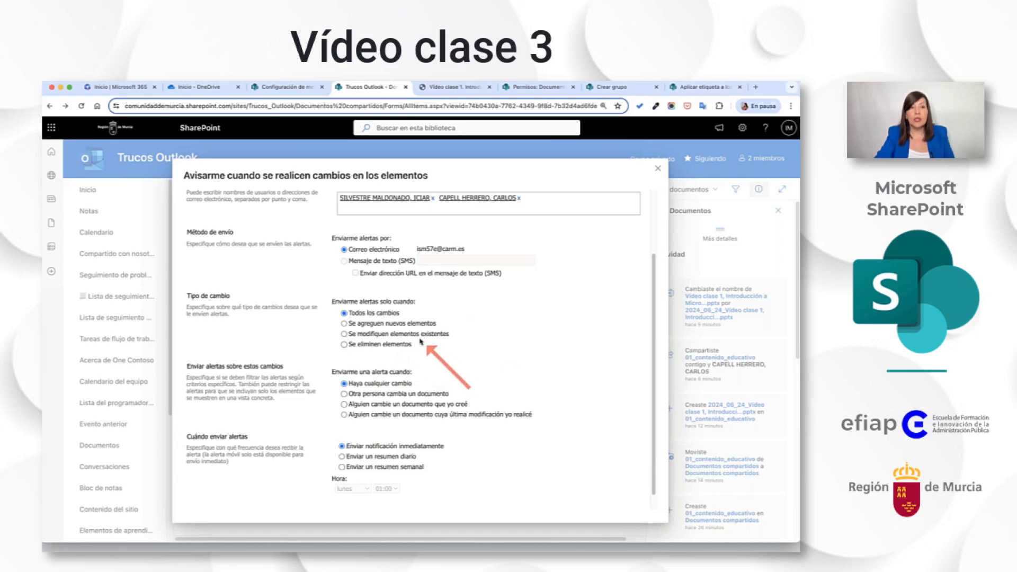
{"action": "left_click", "coordinate": [658, 169]}
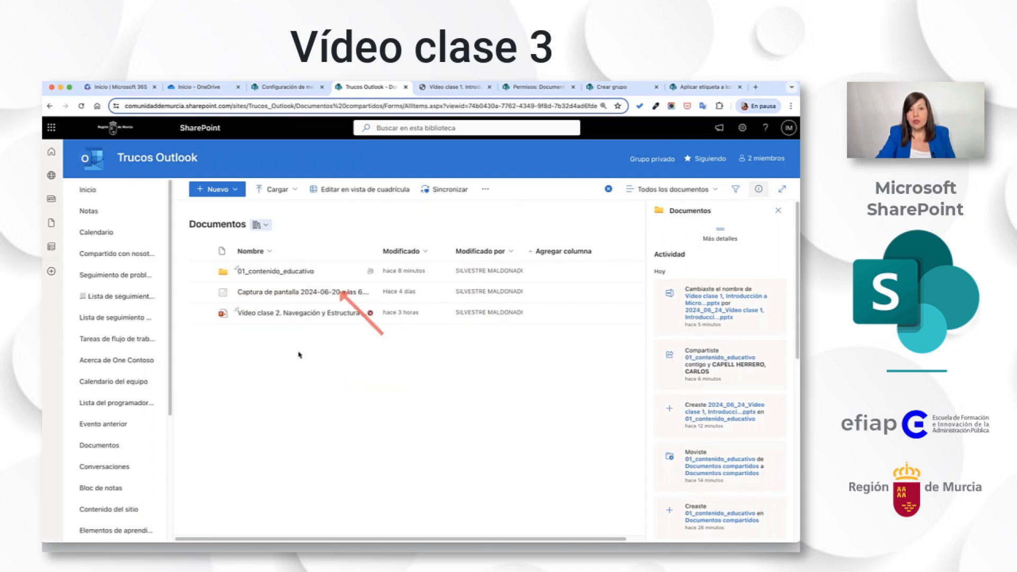
Open the 01_contenido_educativo folder, examine the Avisarme options for its Vídeo clase 1 presentation, and close them without saving.
{"action": "left_click", "coordinate": [276, 273]}
{"action": "left_click", "coordinate": [551, 190]}
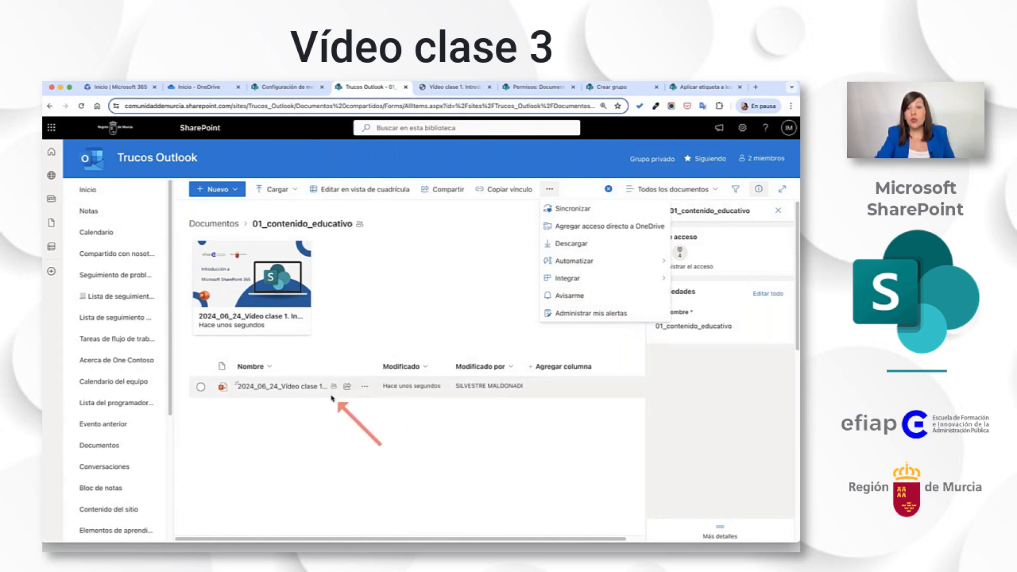
{"action": "left_click", "coordinate": [365, 387]}
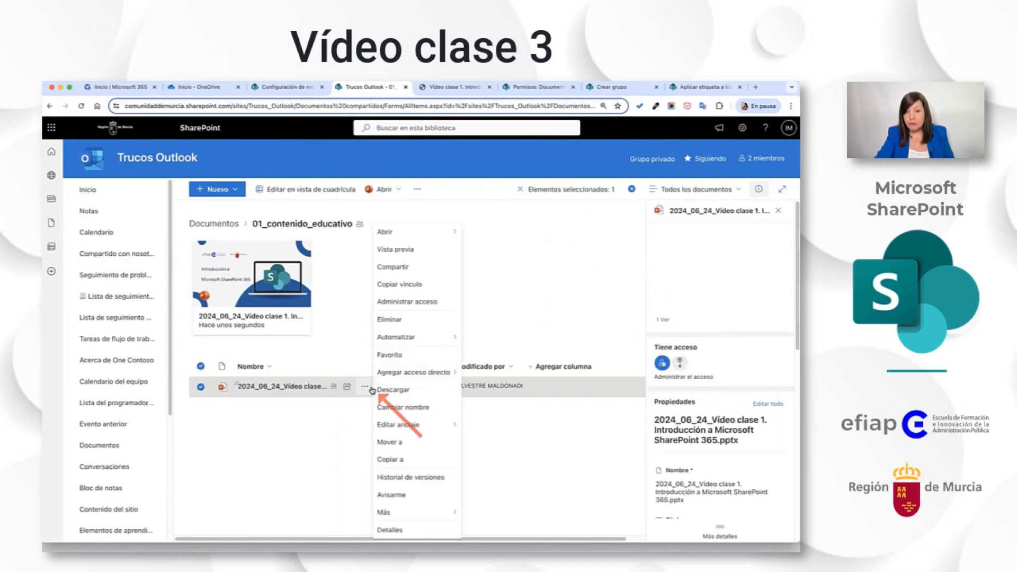
{"action": "left_click", "coordinate": [411, 495]}
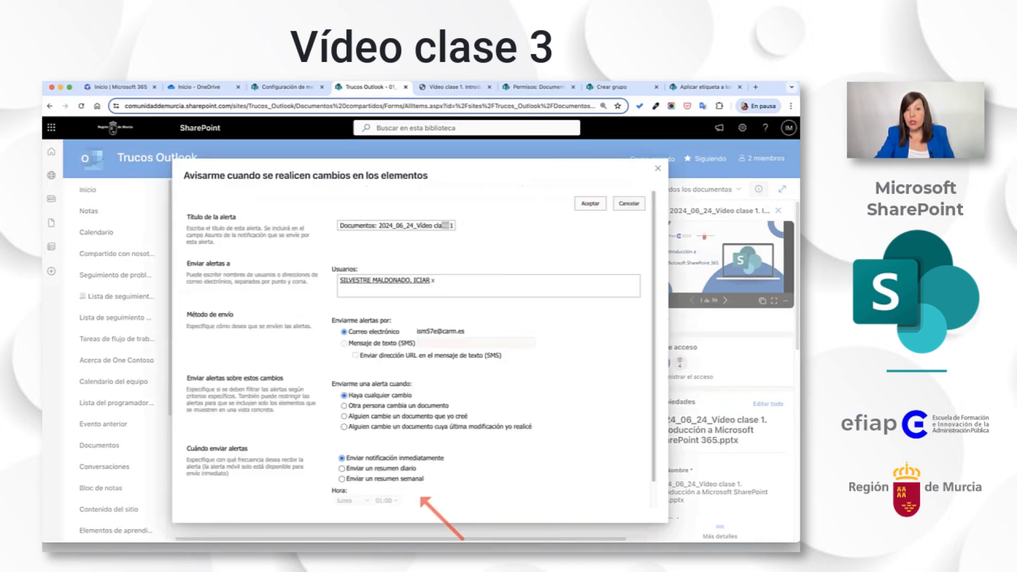
{"action": "scroll", "coordinate": [448, 281], "scroll_direction": "down", "scroll_amount": 1}
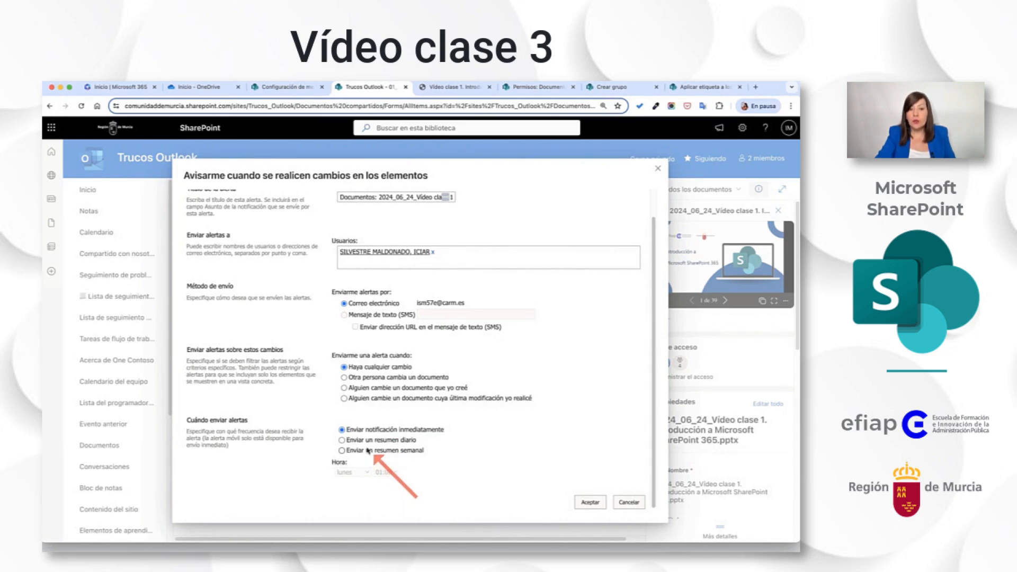
{"action": "left_click", "coordinate": [658, 169]}
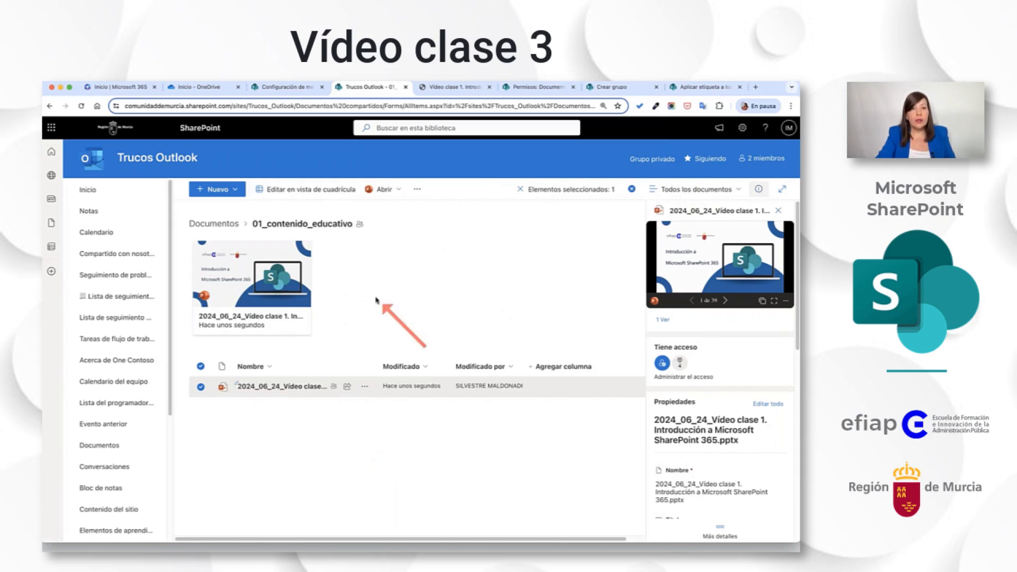
Examine the site's alerts through Administrar mis alertas and return to the 01_contenido_educativo folder.
{"action": "left_click", "coordinate": [417, 190]}
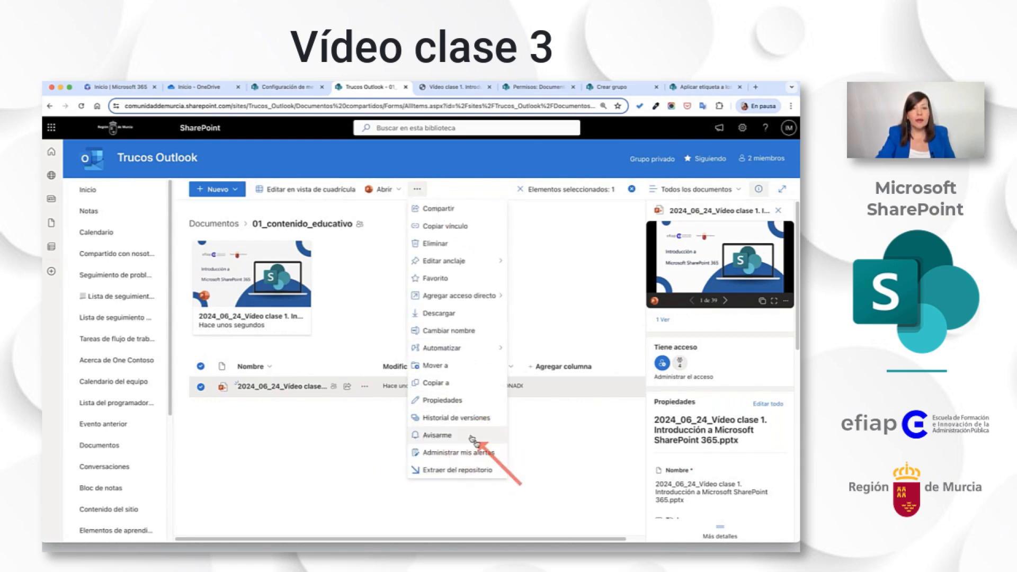
{"action": "left_click", "coordinate": [472, 453]}
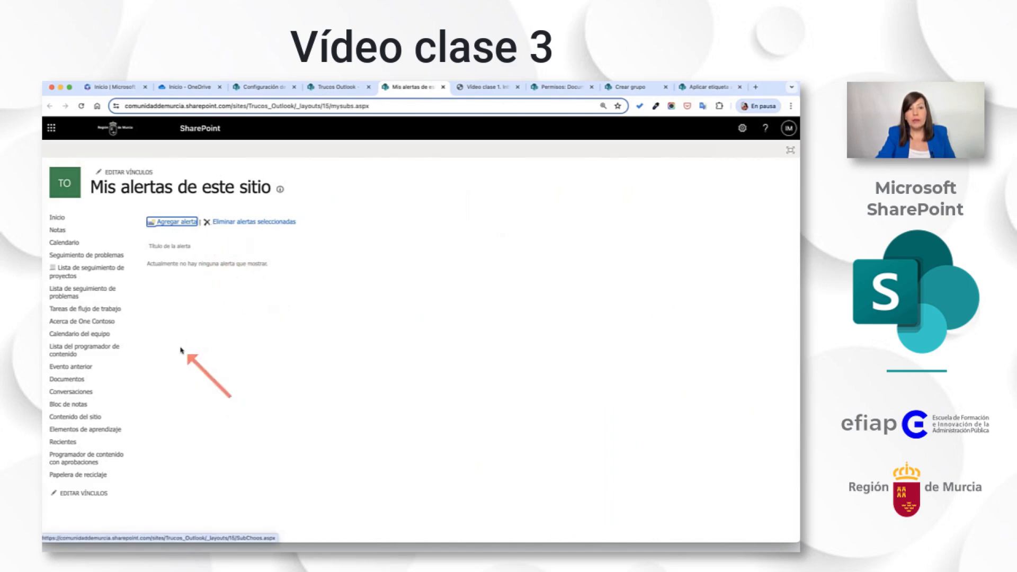
{"action": "left_click", "coordinate": [339, 87]}
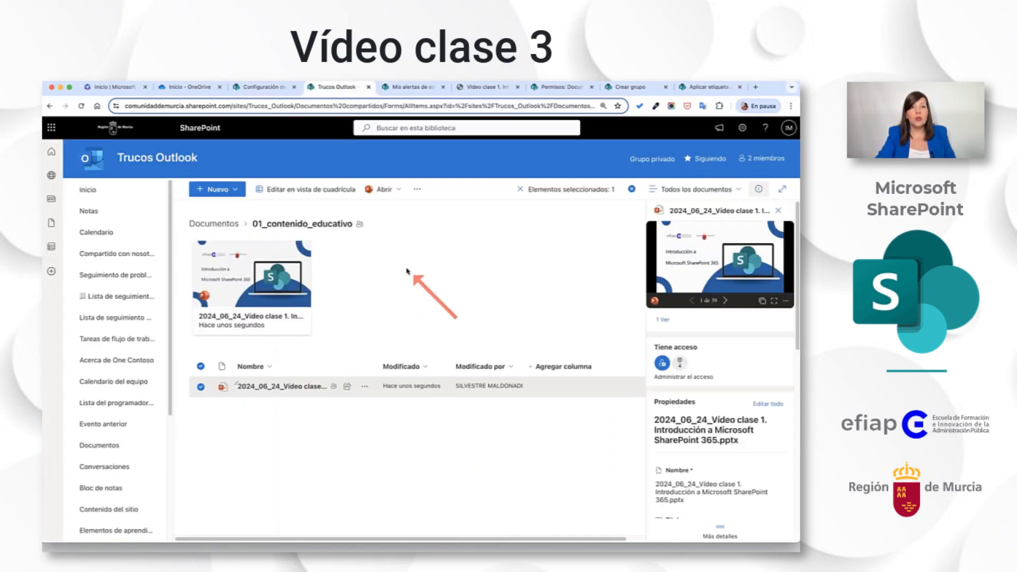